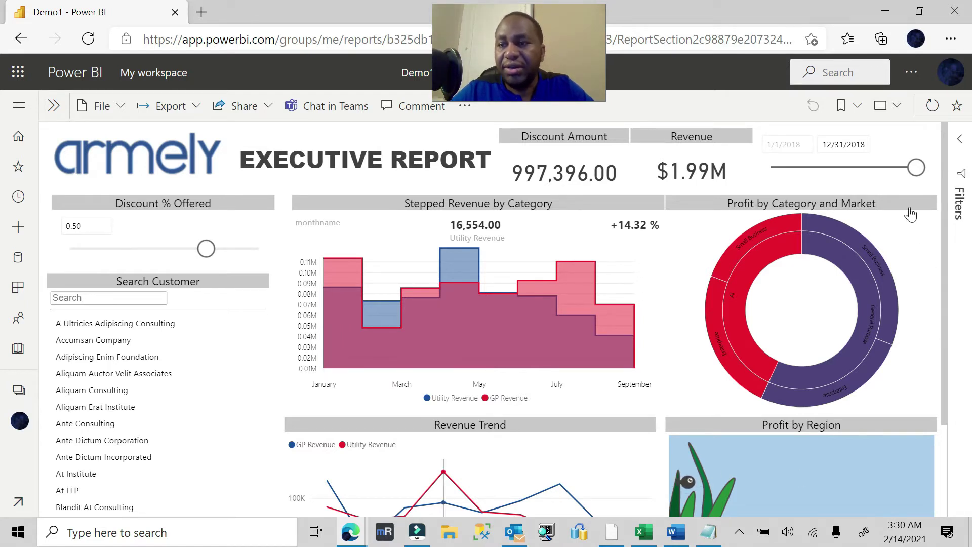
Step: Pull the date slicer's end back to 6/12/2018
left_click(874, 168)
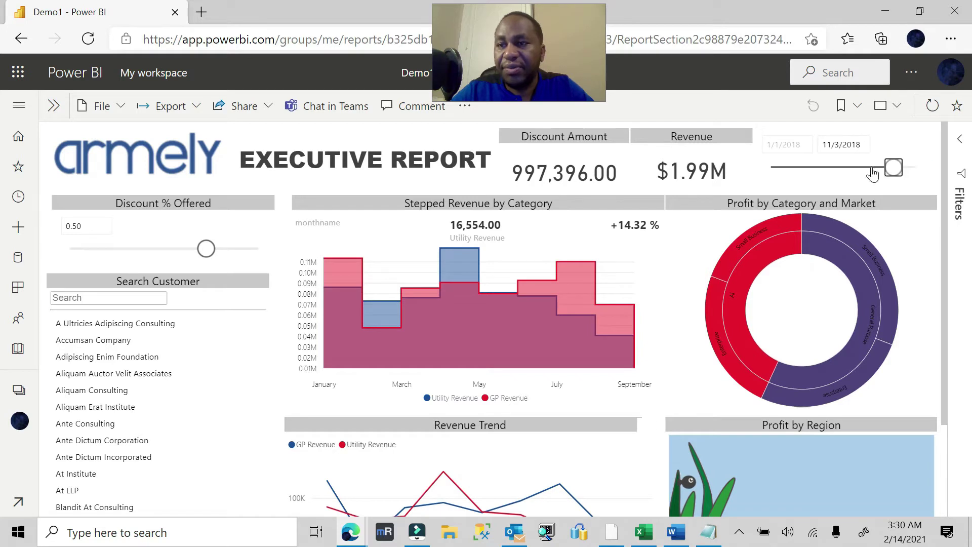
left_click(838, 169)
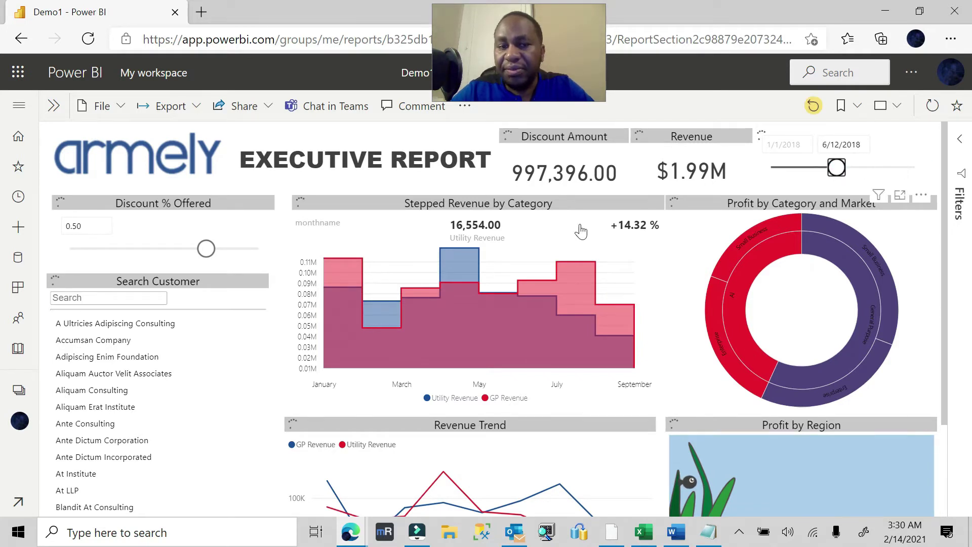
key("ctrl+z")
Step: Set the Discount % Offered slider to 0.40
left_click(205, 251)
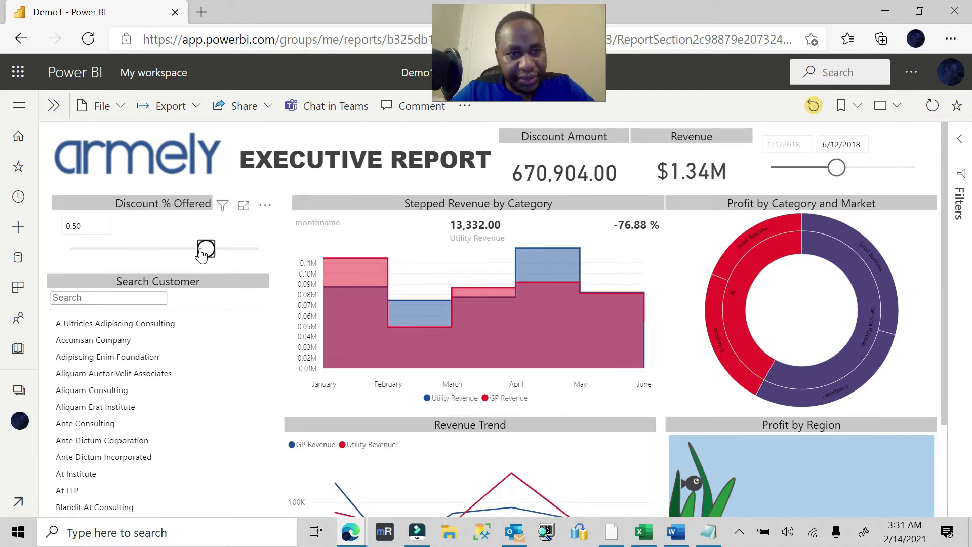
left_click_drag(201, 254, 153, 250)
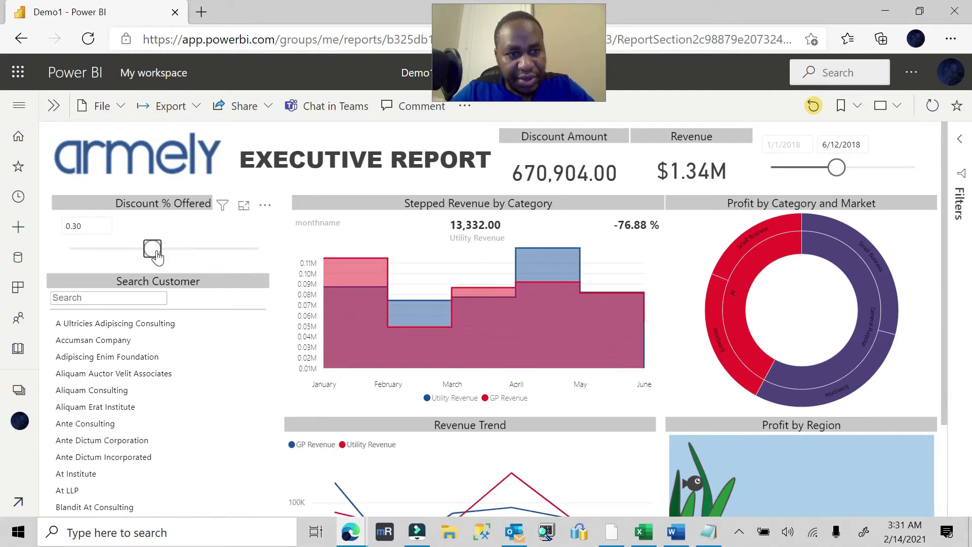
left_click(178, 251)
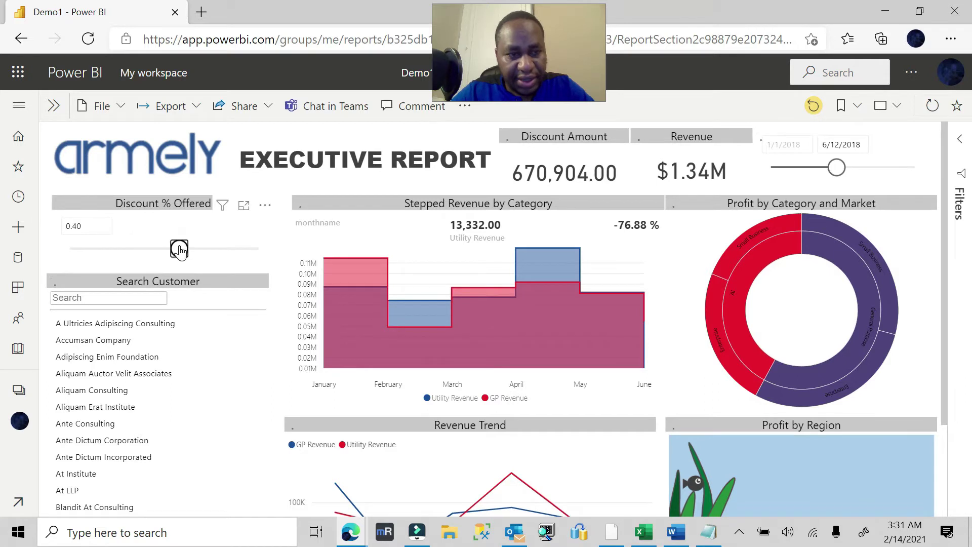
Step: Filter the report to customers Aliquam Consulting and Aliquam Erat Institute
left_click(99, 397)
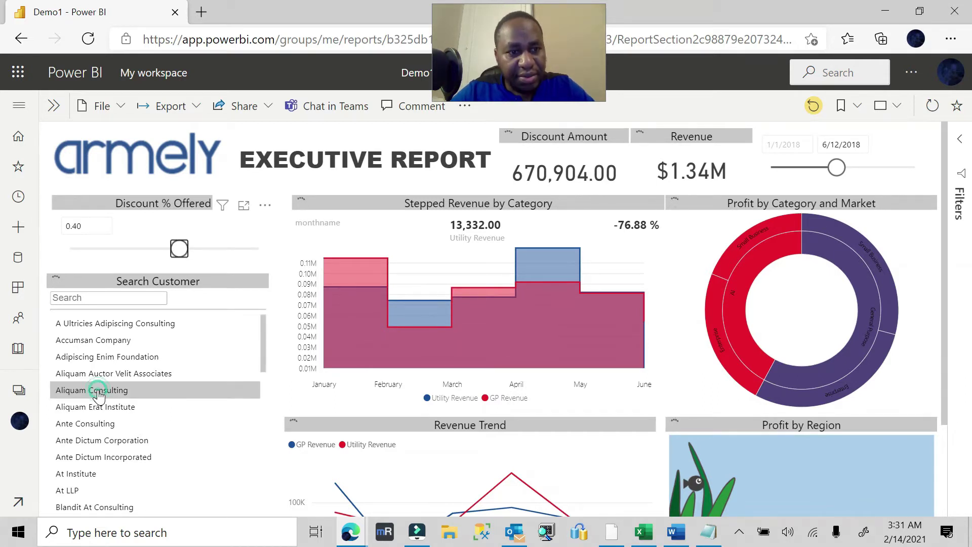
left_click(104, 431)
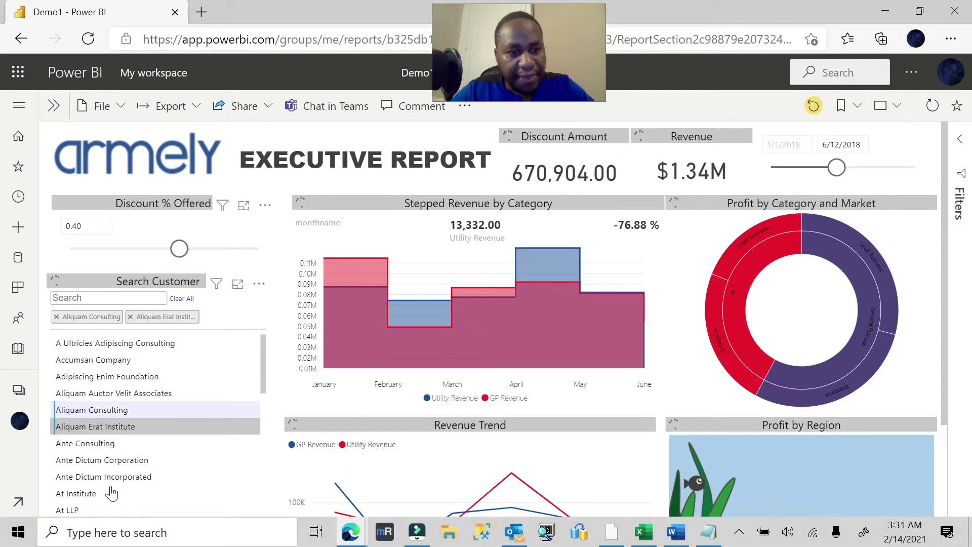
left_click(112, 480)
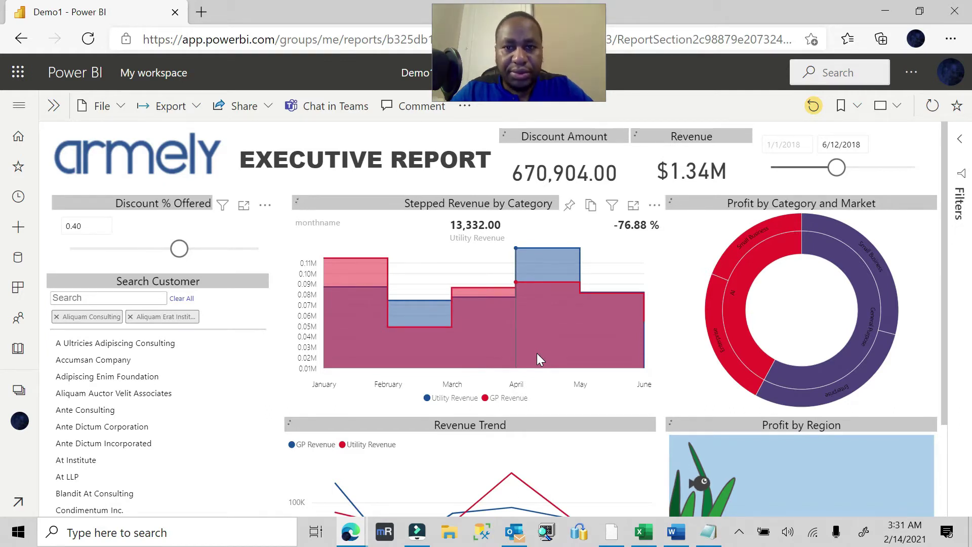
Step: Clear the customer selection, then bring up the private window showing the Profit page
mouse_move(522, 360)
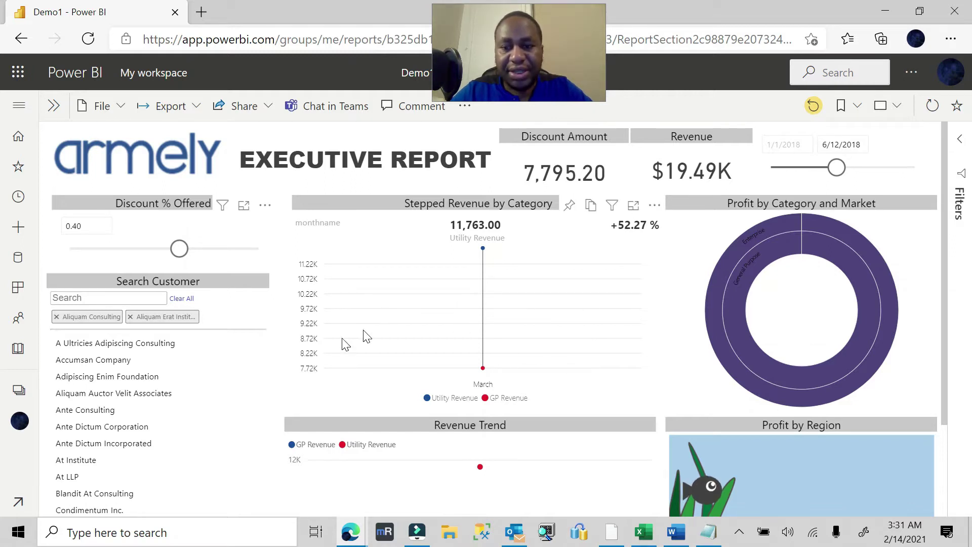
left_click(180, 299)
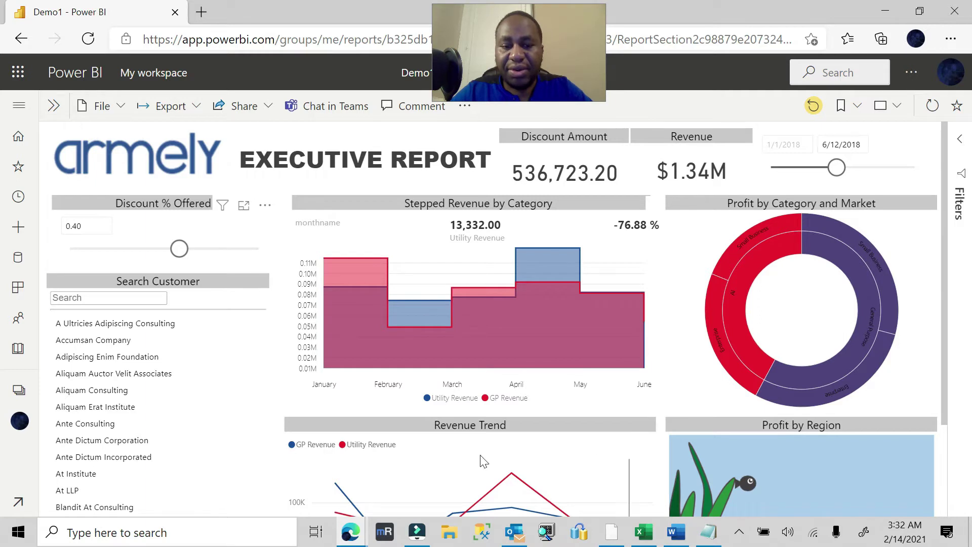
key("alt+Tab")
key("alt+Tab")
key("alt+Tab")
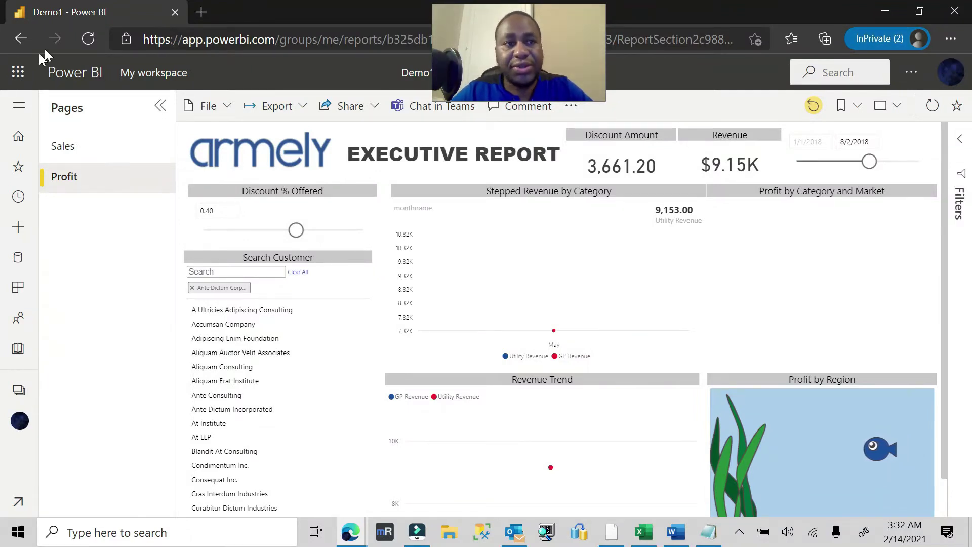
Step: Reload the private window's report, which keeps dates to 6/12/2018 and drops the customer filter
left_click(87, 40)
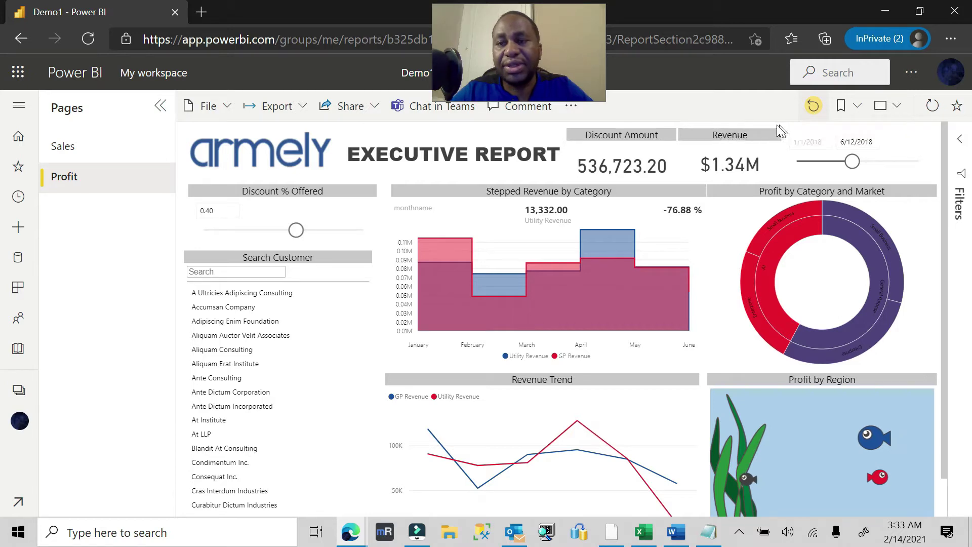
Step: Reset the report to default filters (through 12/31/2018, discount 0.50), then return to Desktop
left_click(813, 106)
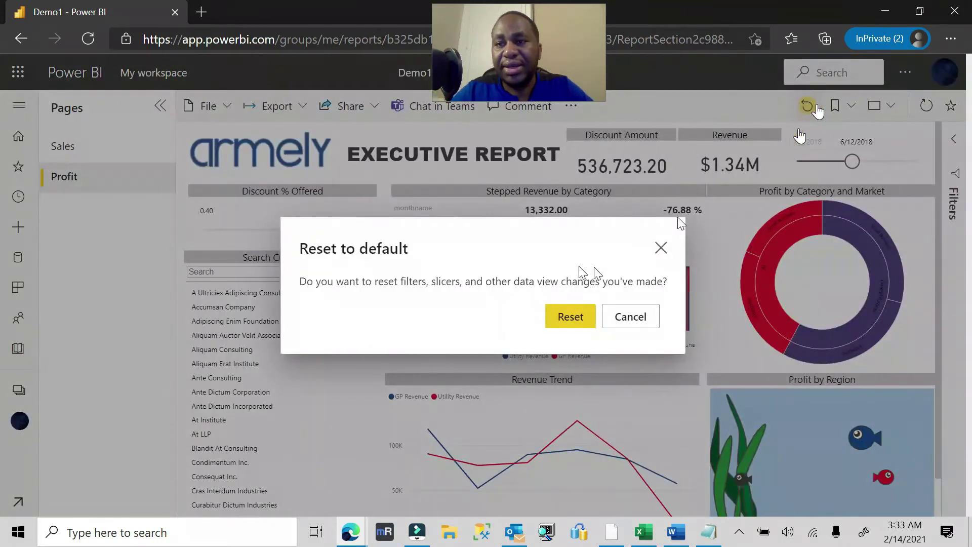
left_click(570, 319)
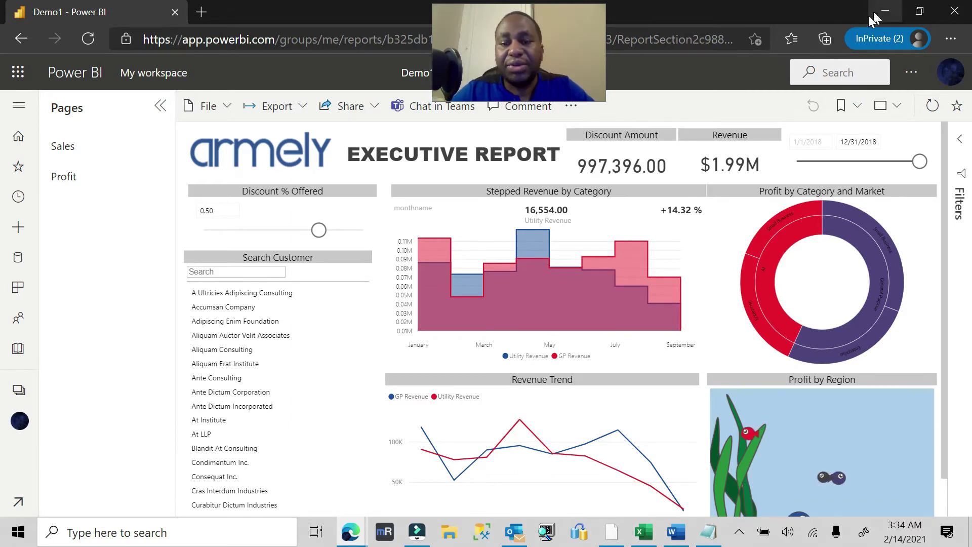
left_click(612, 536)
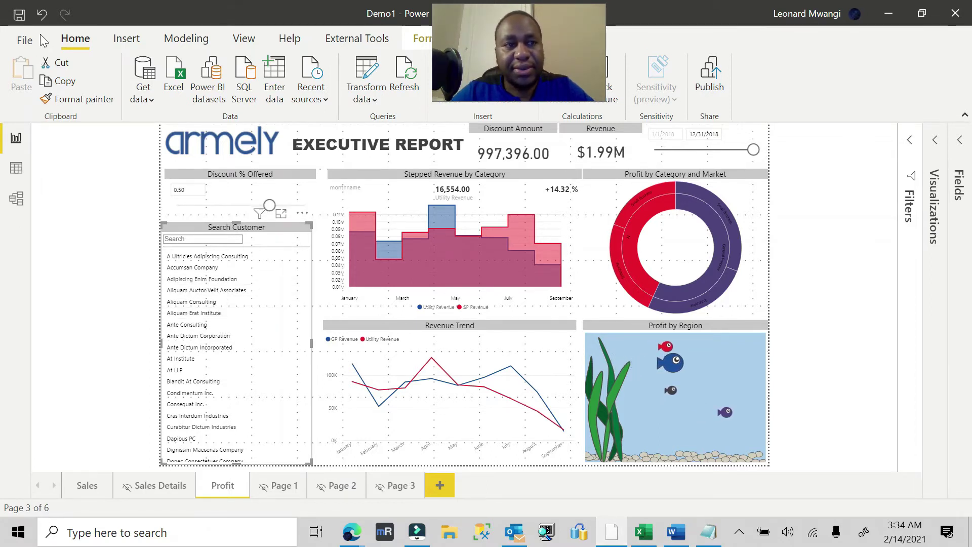
Step: Turn on 'Don't allow end user to save filters' in the current file's report settings
left_click(24, 40)
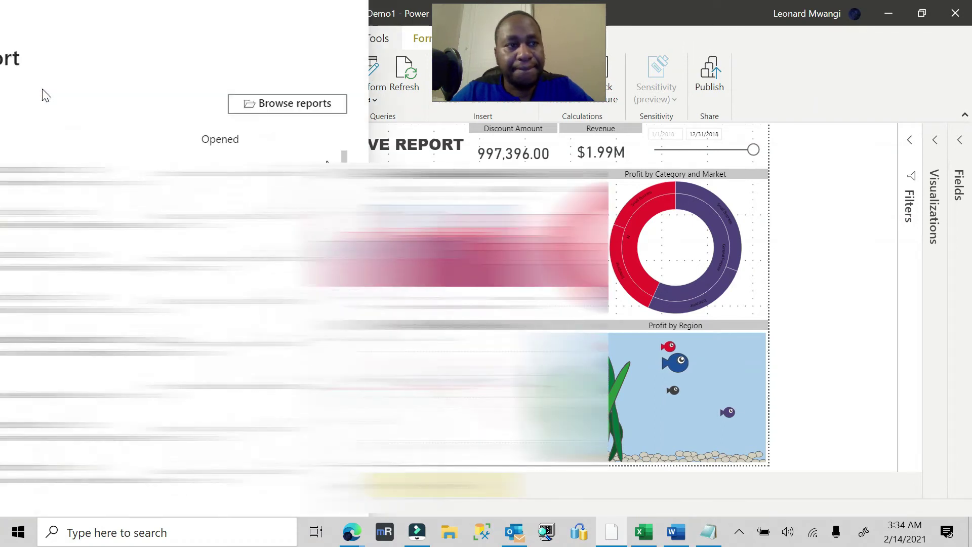
left_click(79, 276)
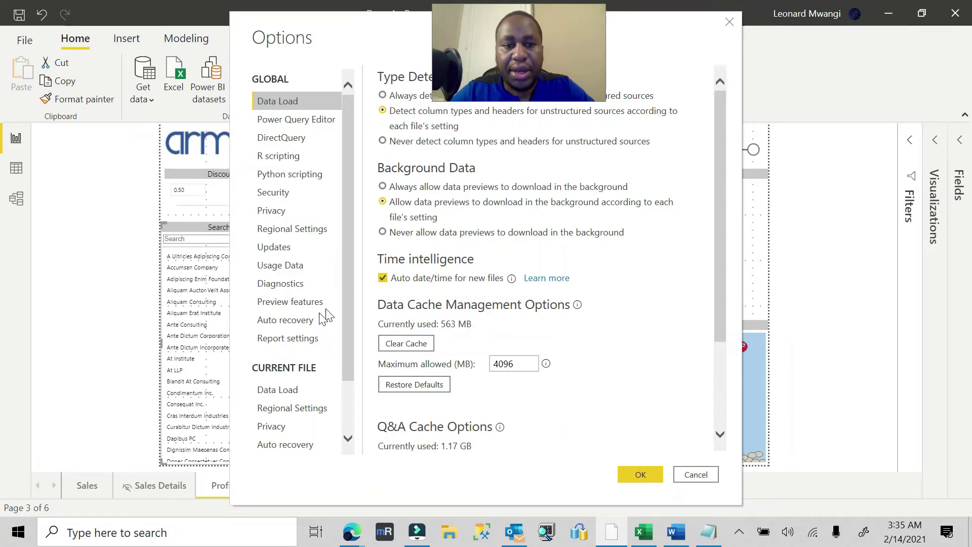
left_click_drag(346, 254, 348, 342)
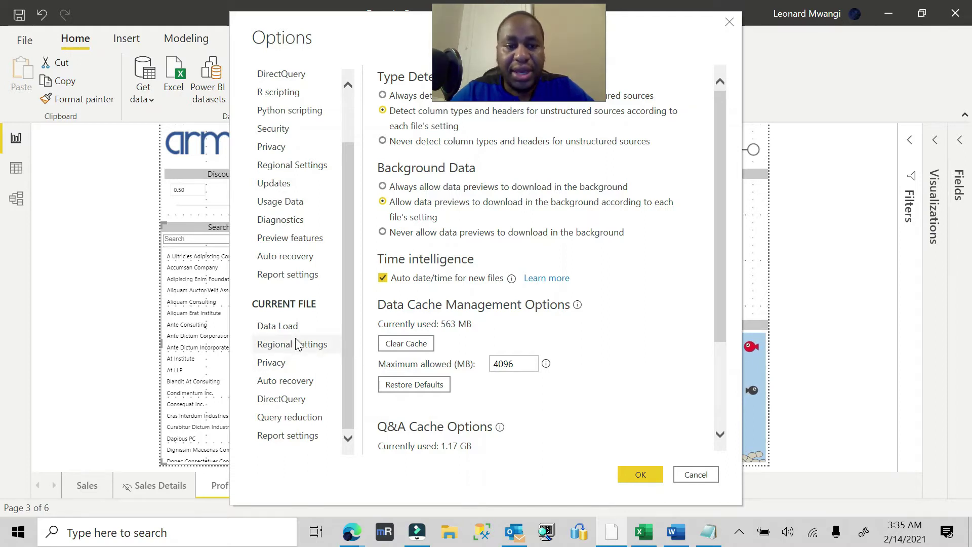
left_click(306, 438)
left_click_drag(471, 13, 768, 11)
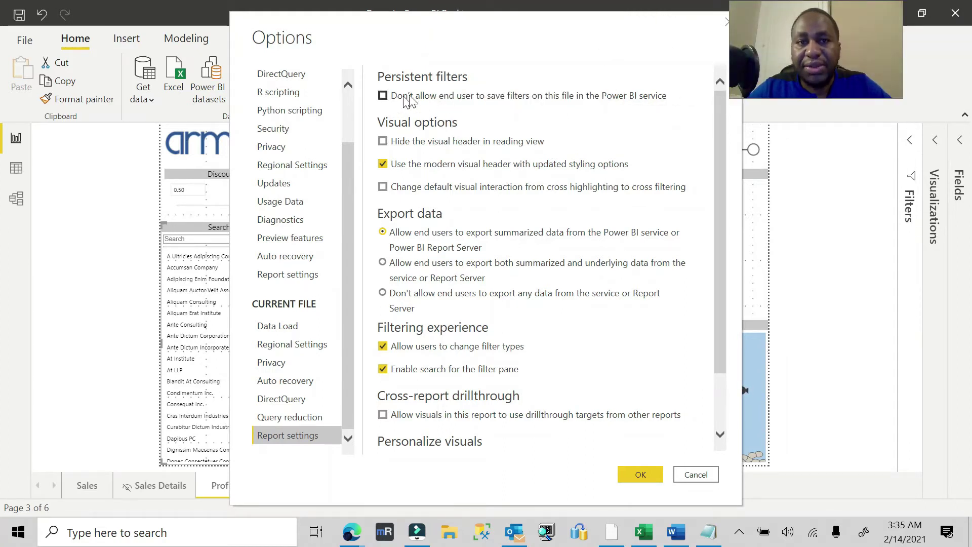
left_click(482, 97)
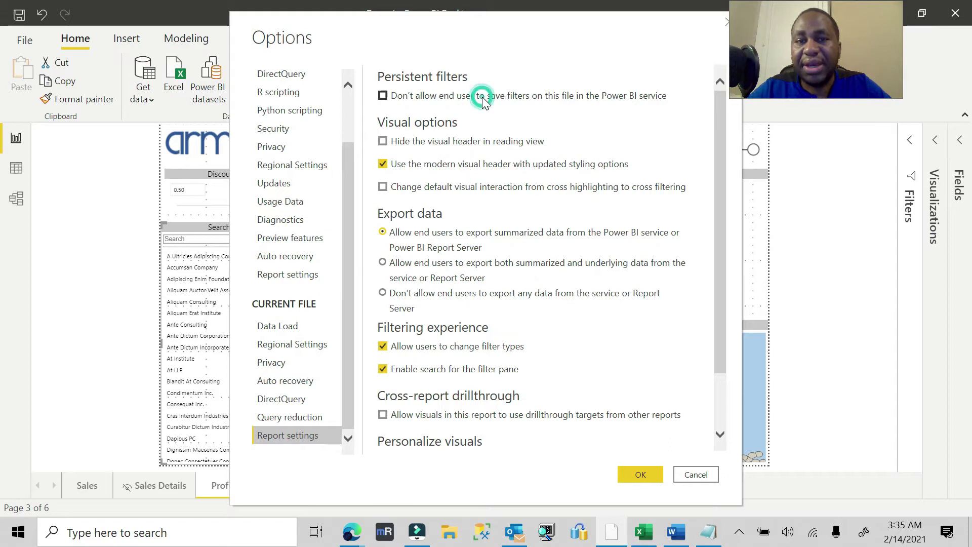
left_click(646, 475)
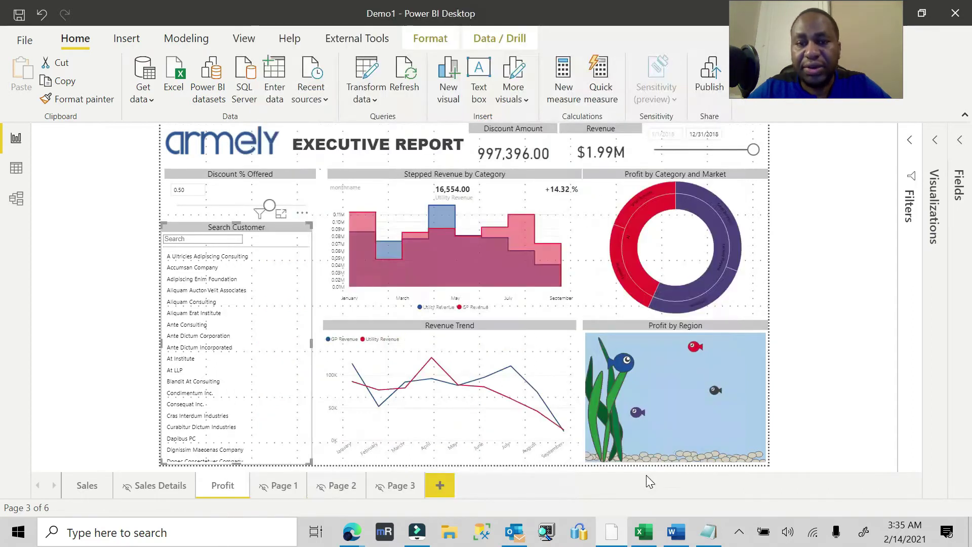
Step: Save Demo1 and publish it to My workspace, replacing the existing Demo1 dataset
left_click(709, 72)
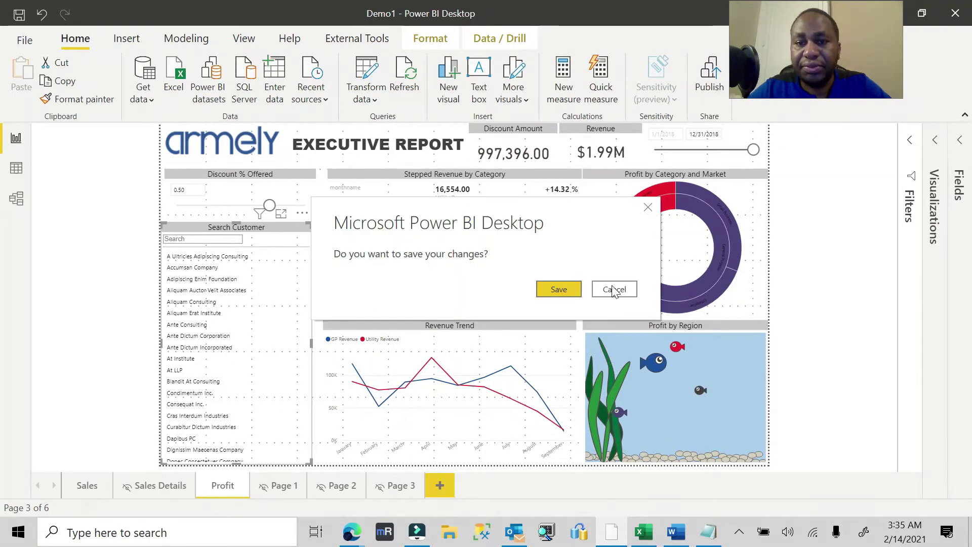
left_click(559, 289)
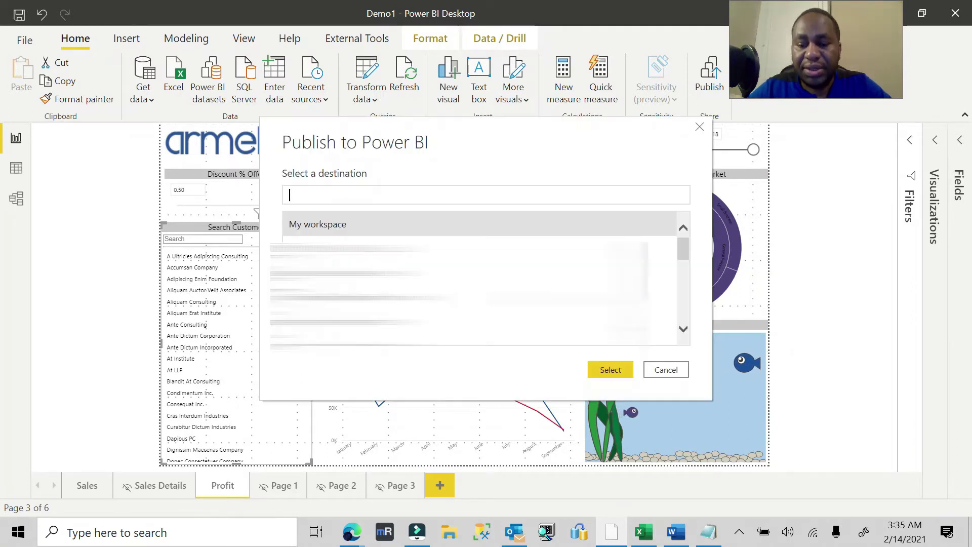
left_click(610, 369)
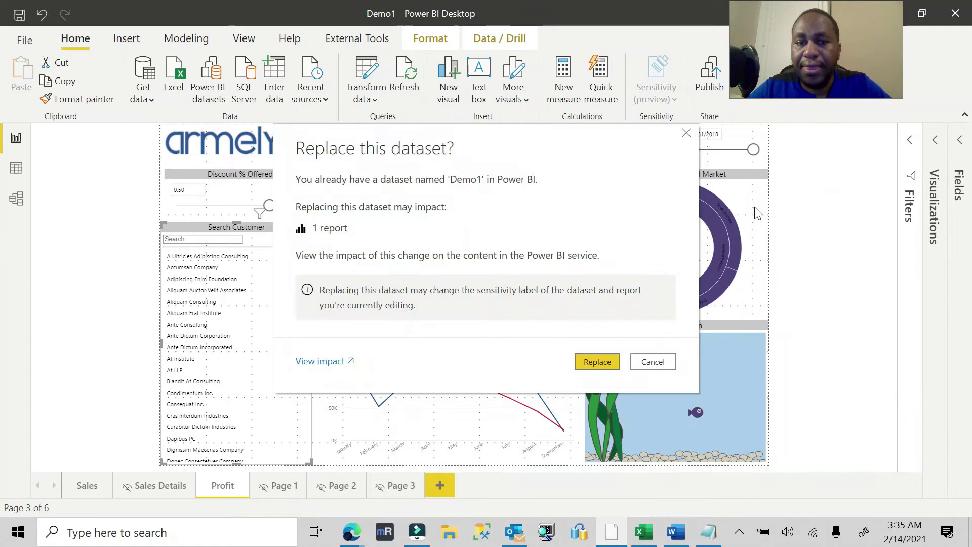
left_click(599, 363)
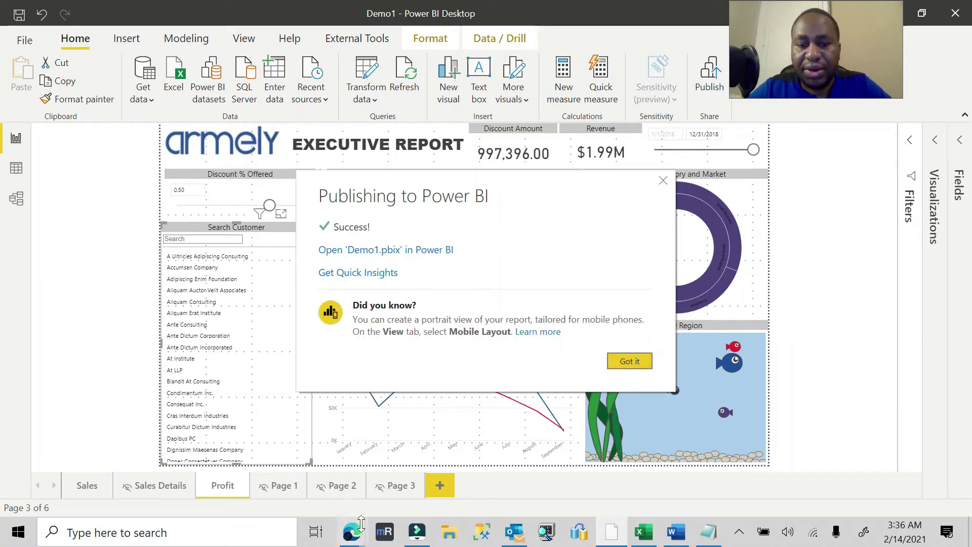
left_click_drag(822, 27, 645, 31)
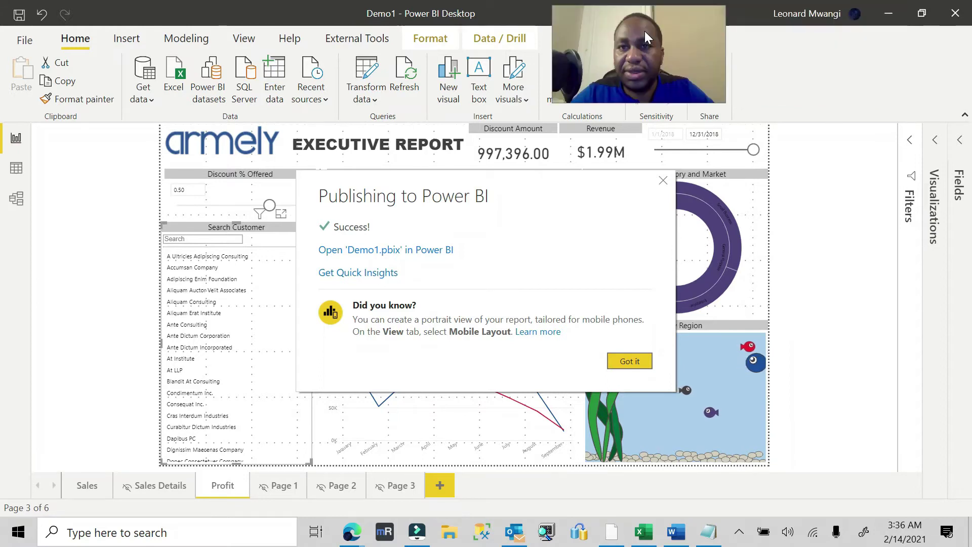
left_click(624, 363)
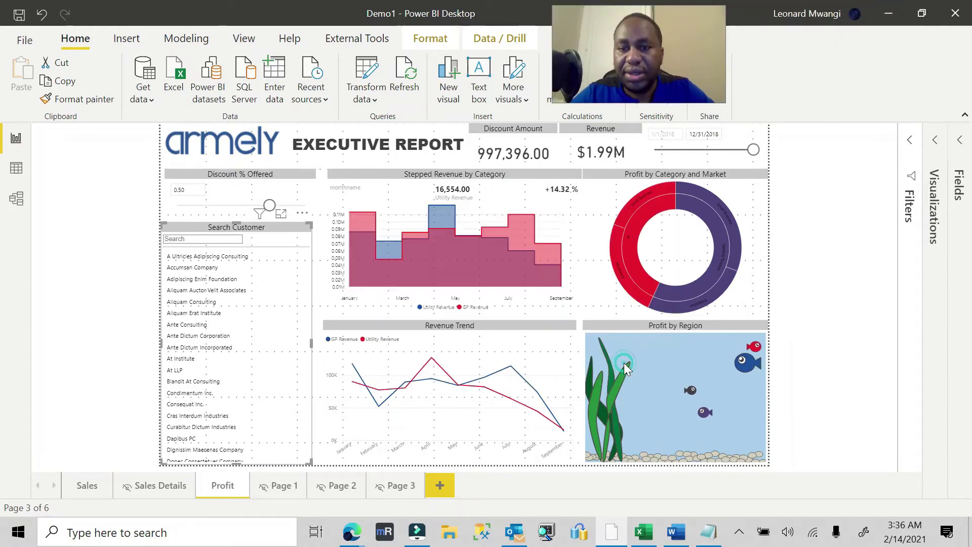
left_click(888, 10)
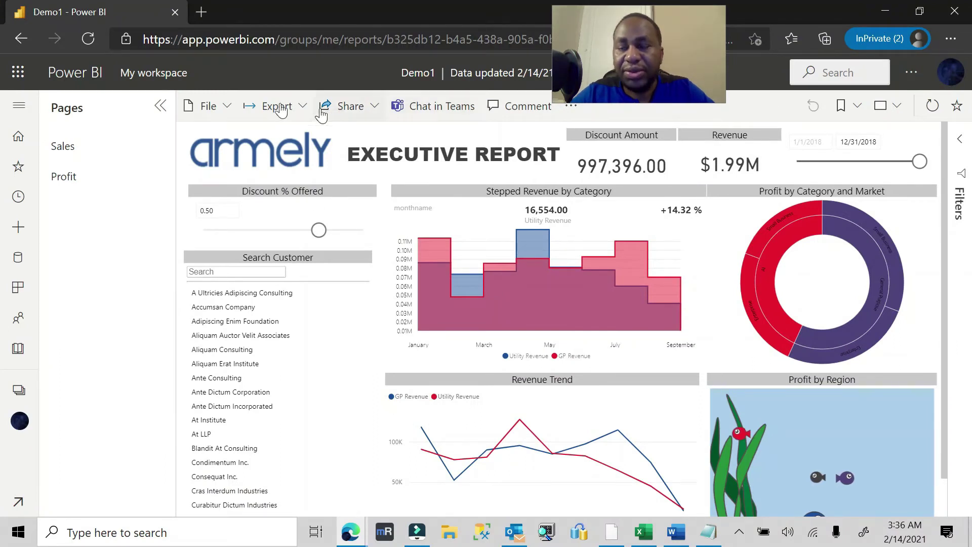
Step: Reload the published report, end the date range at 6/7/2018 and set the discount to 0.00
left_click(89, 42)
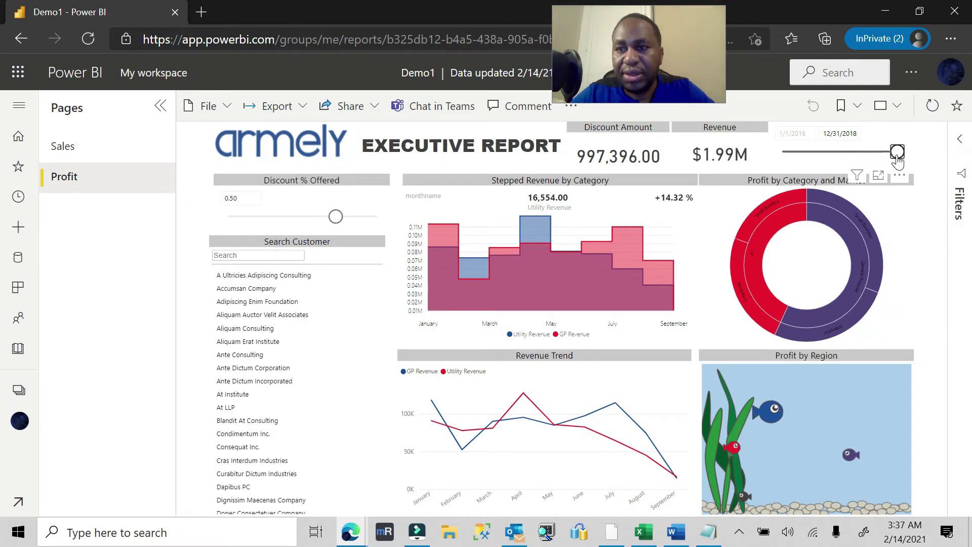
left_click(863, 151)
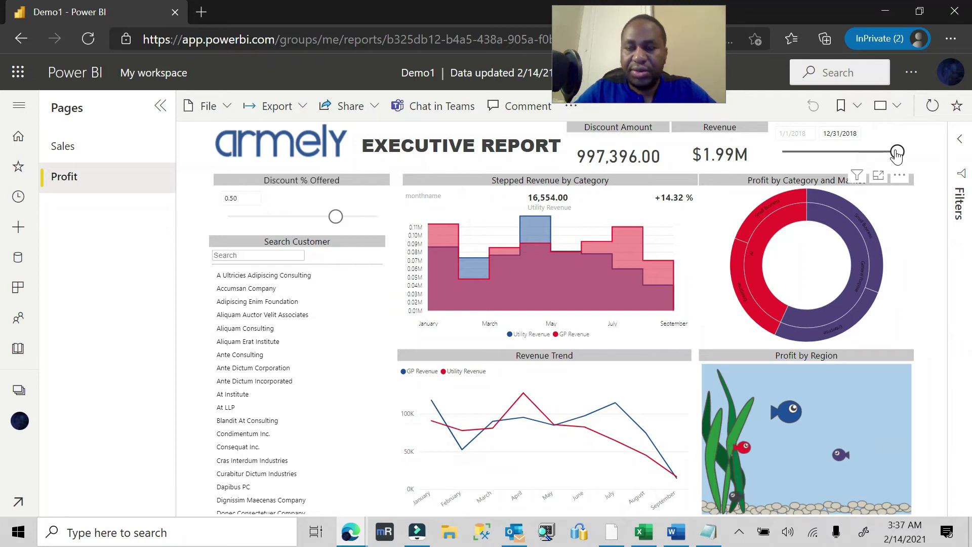
left_click_drag(897, 153, 833, 154)
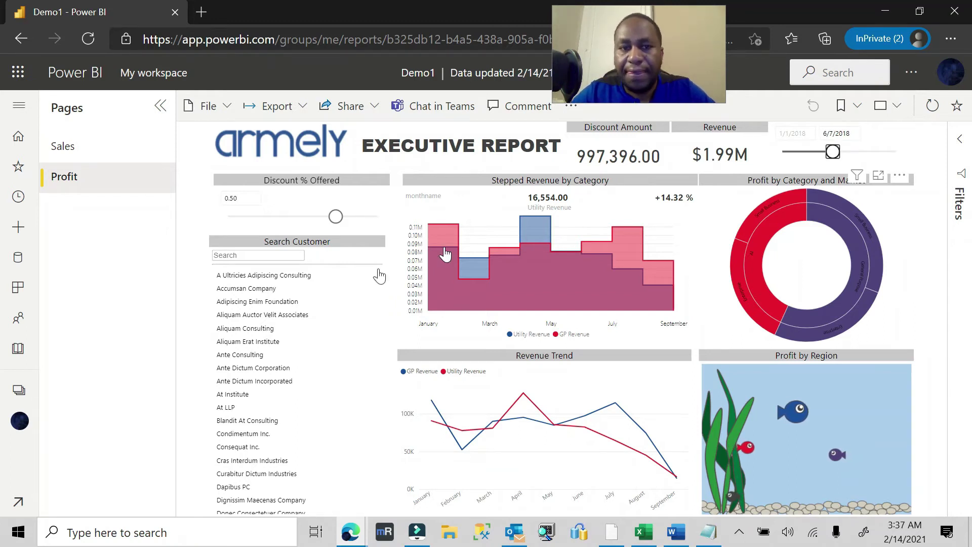
left_click(243, 197)
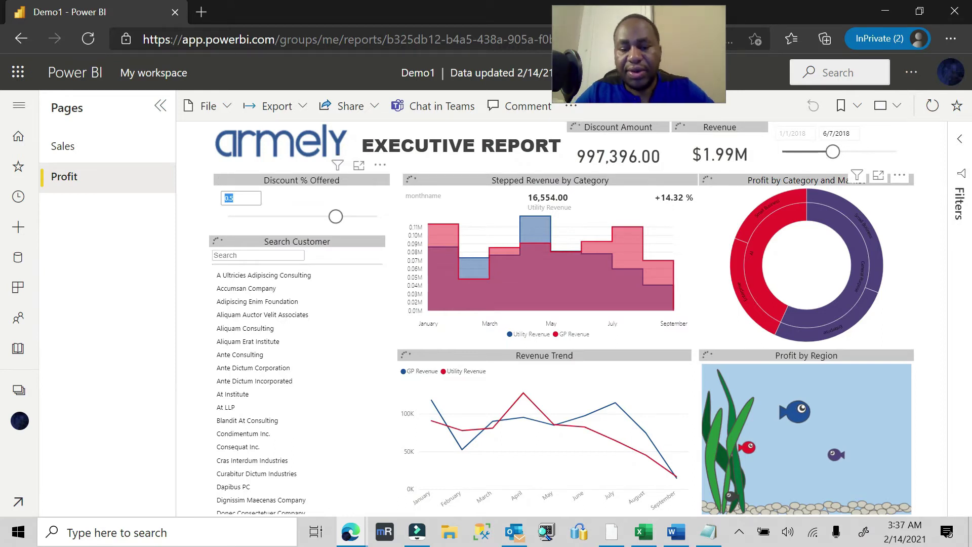
type("4")
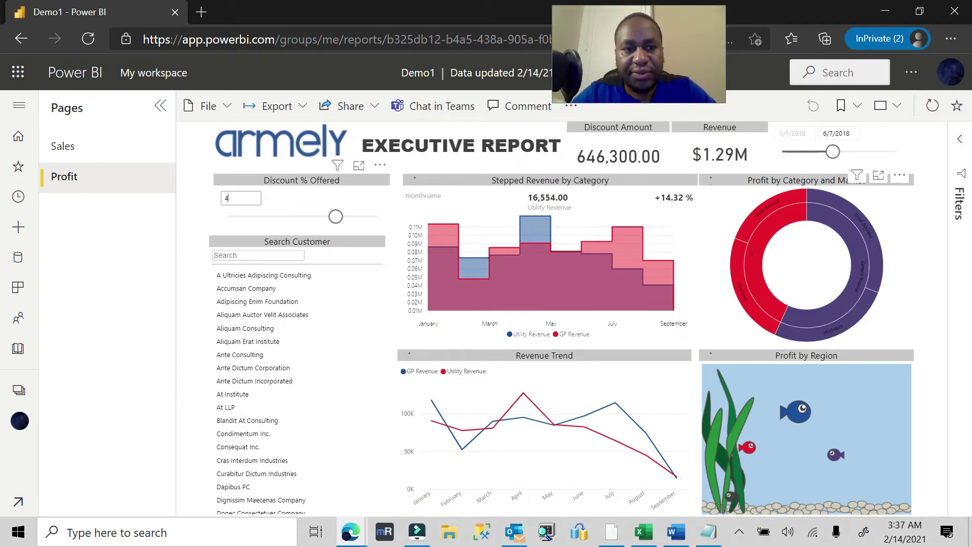
key("Return")
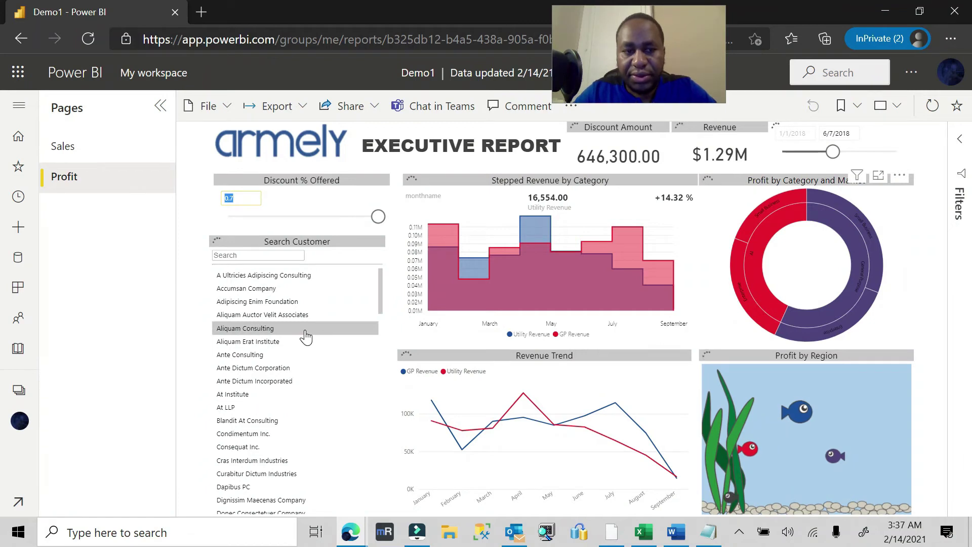
type(".04")
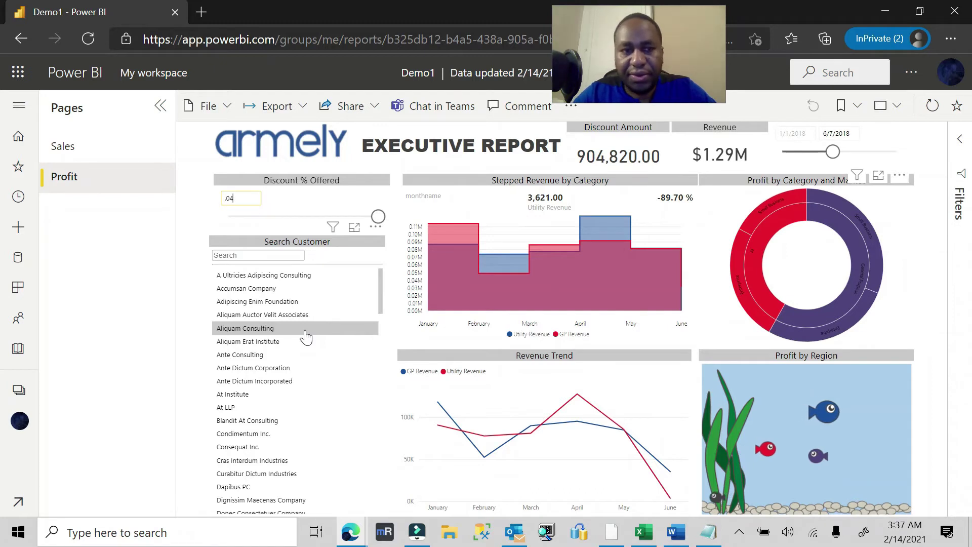
Step: Pick customers Ante Dictum Corporation, At Institute and Aliquam Consulting in Search Customer
left_click(270, 369)
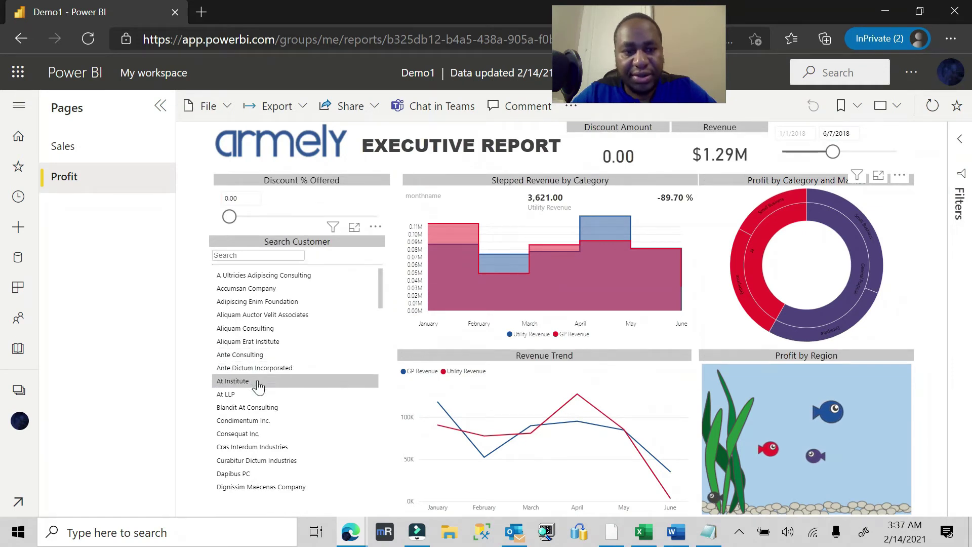
left_click(259, 382)
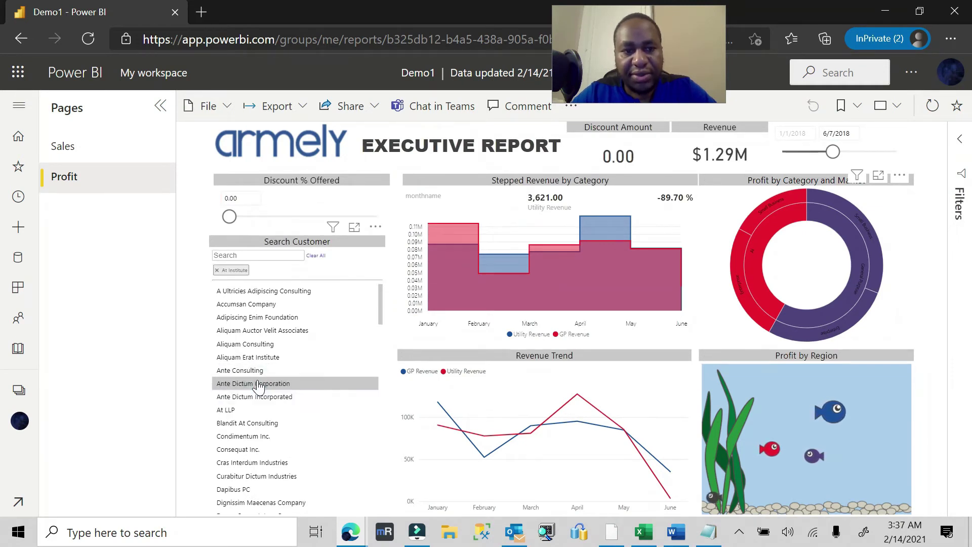
left_click(262, 344)
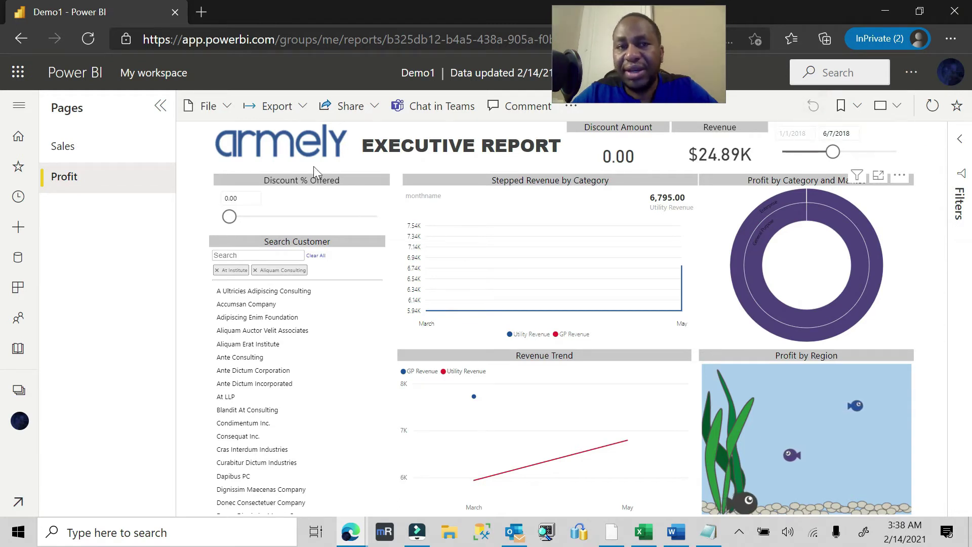
Step: Reload the service report so filters revert to defaults, then bring Power BI Desktop forward
left_click(86, 44)
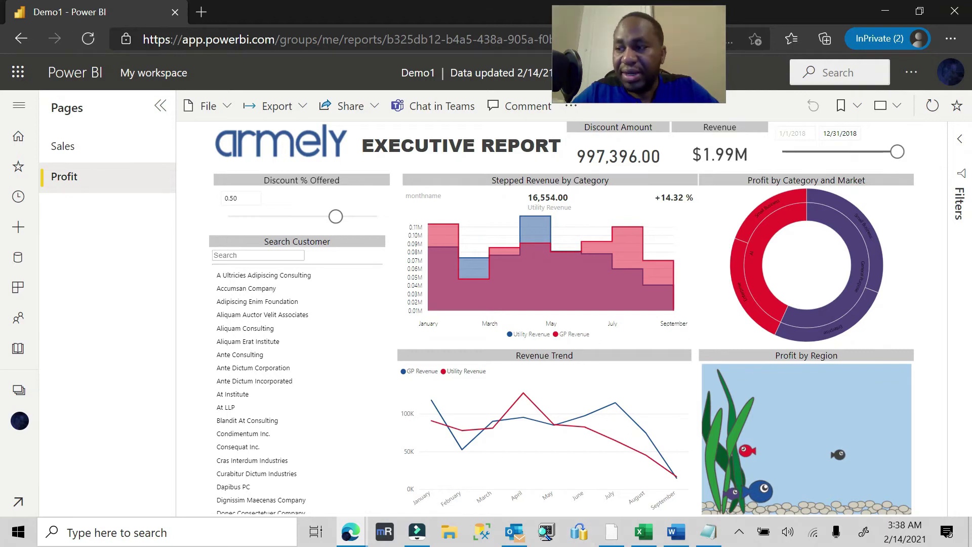
left_click(612, 532)
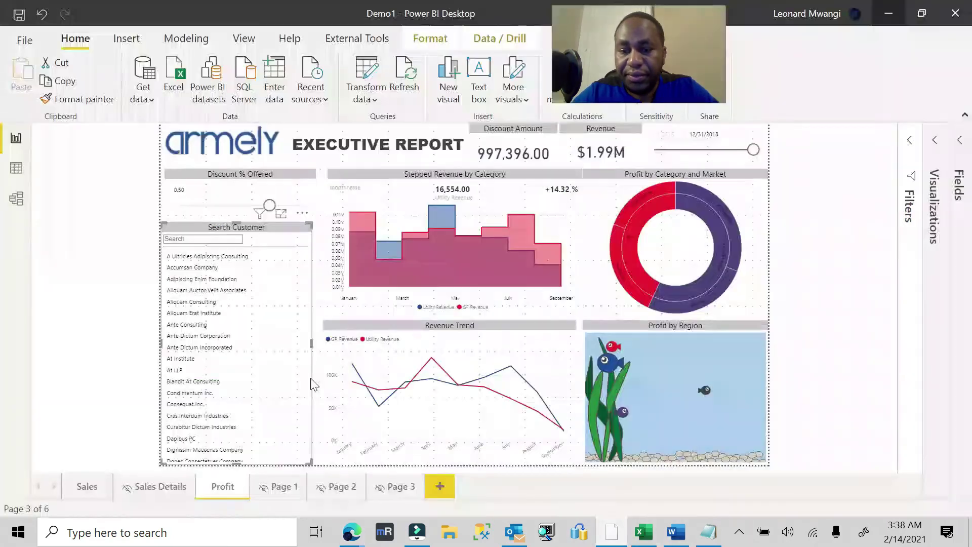
Step: Uncheck 'Don't allow end user to save filters' in the current file's report settings
left_click(12, 43)
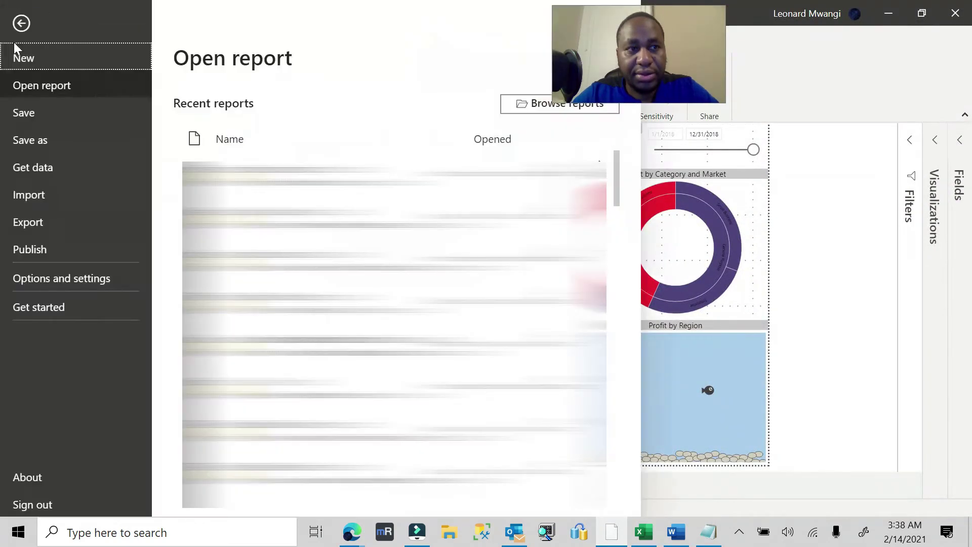
left_click(84, 284)
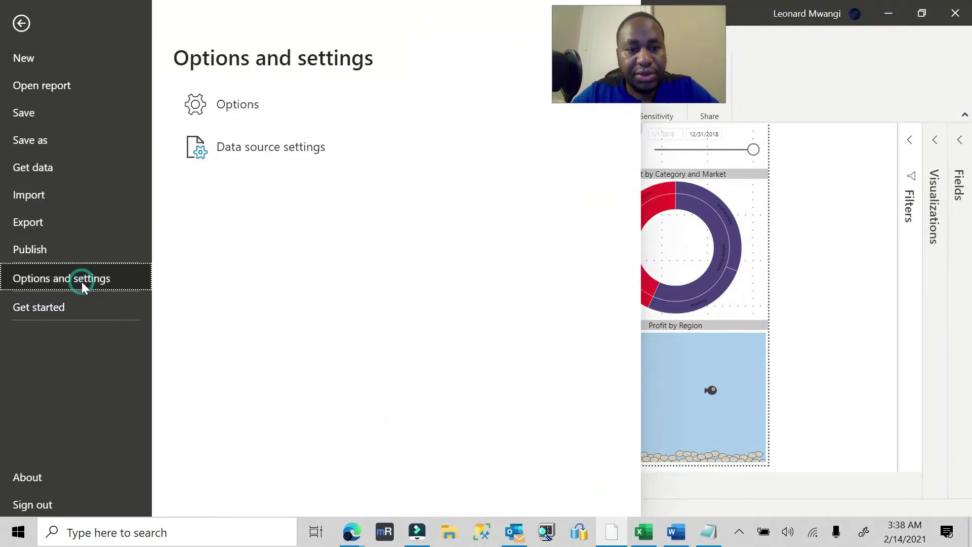
left_click(228, 103)
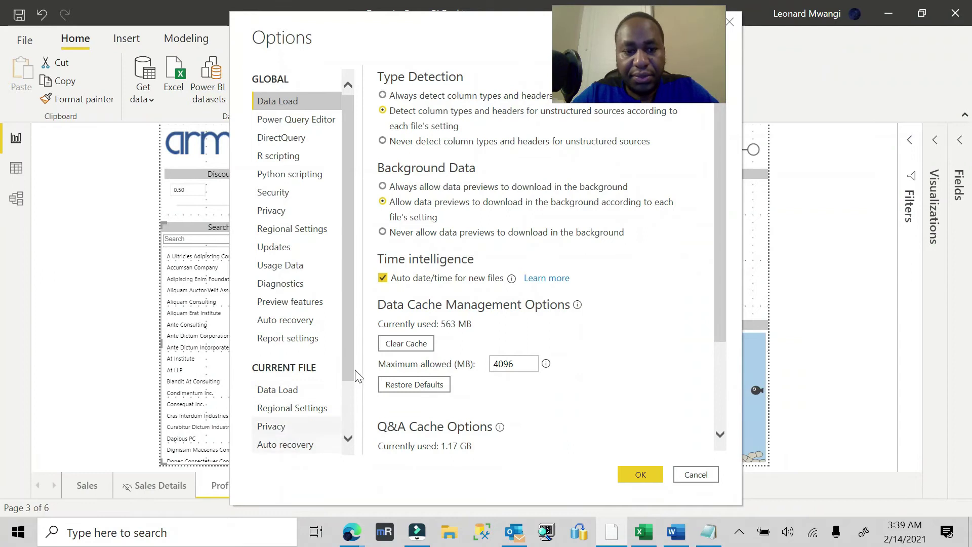
left_click_drag(347, 367, 354, 453)
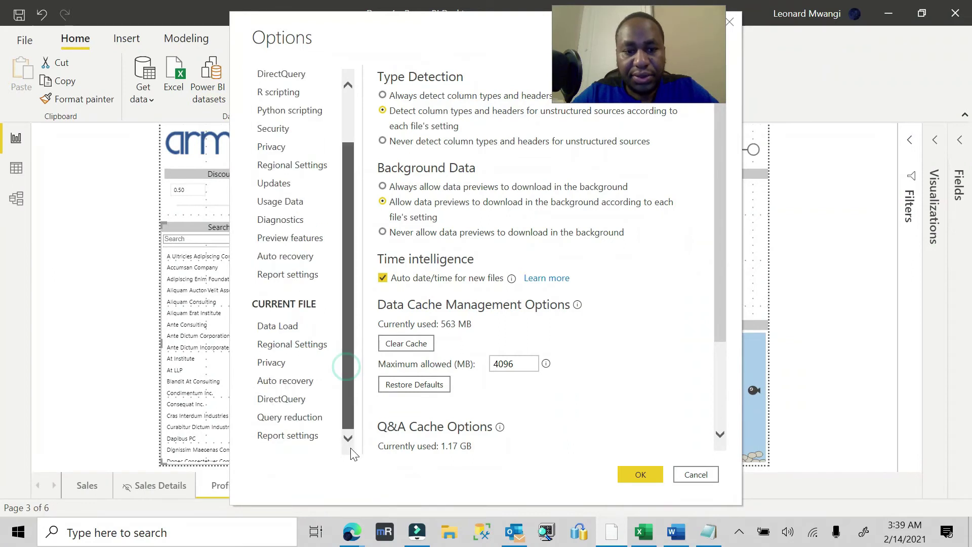
left_click(297, 435)
left_click(427, 96)
left_click(639, 476)
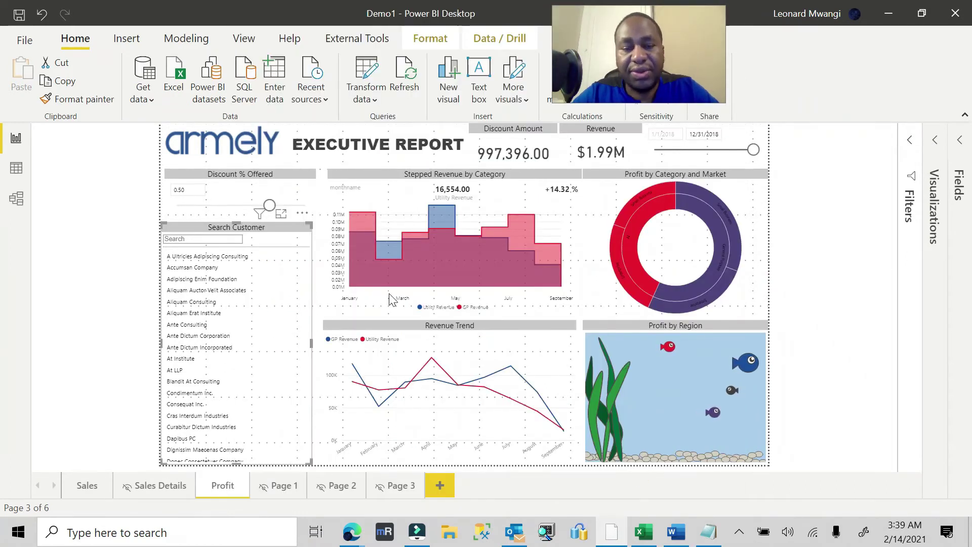
Step: Shorten the Search Customer slicer and move the Discount % Offered slicer down
left_click(238, 221)
left_click_drag(238, 221, 237, 245)
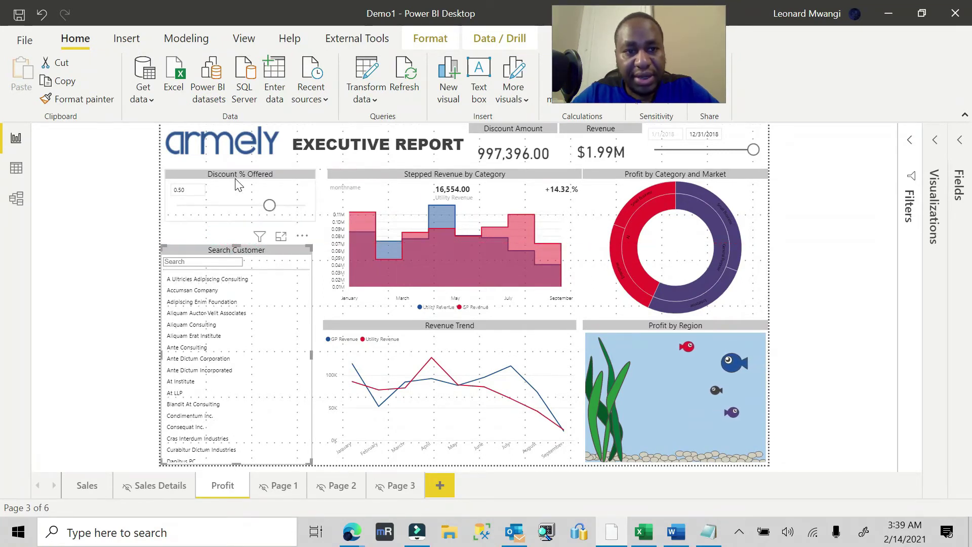
left_click(234, 174)
left_click_drag(234, 187, 232, 192)
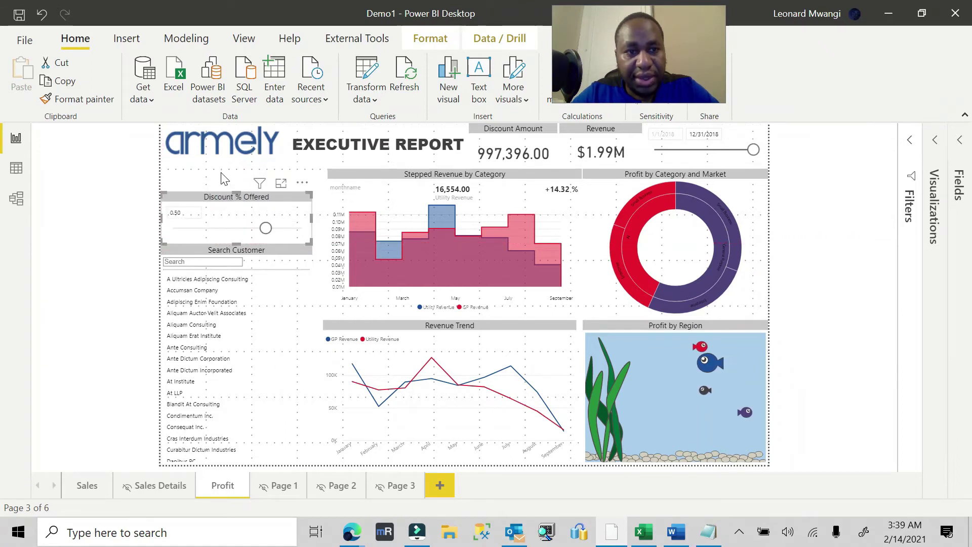
key("Escape")
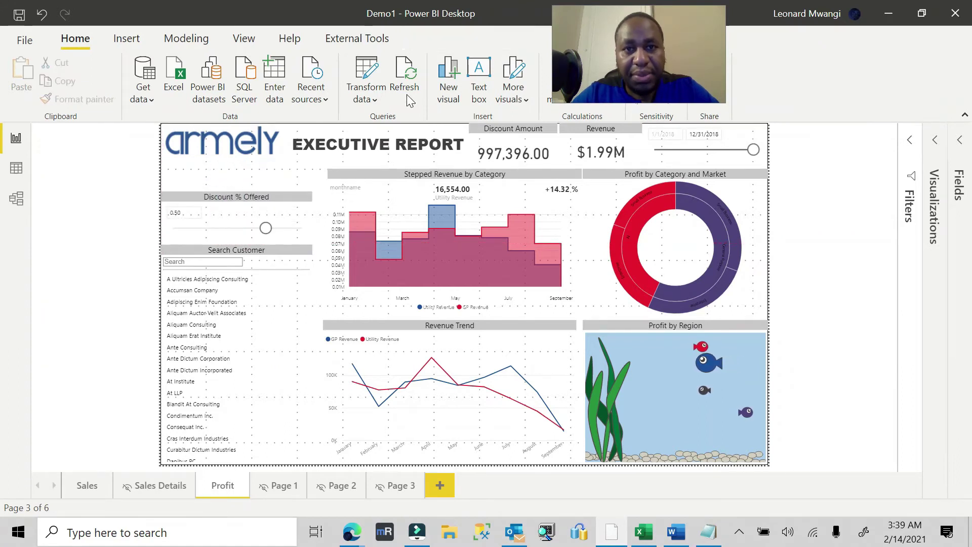
Step: Insert a blank button below the logo, just above the Discount % Offered slicer
left_click(127, 39)
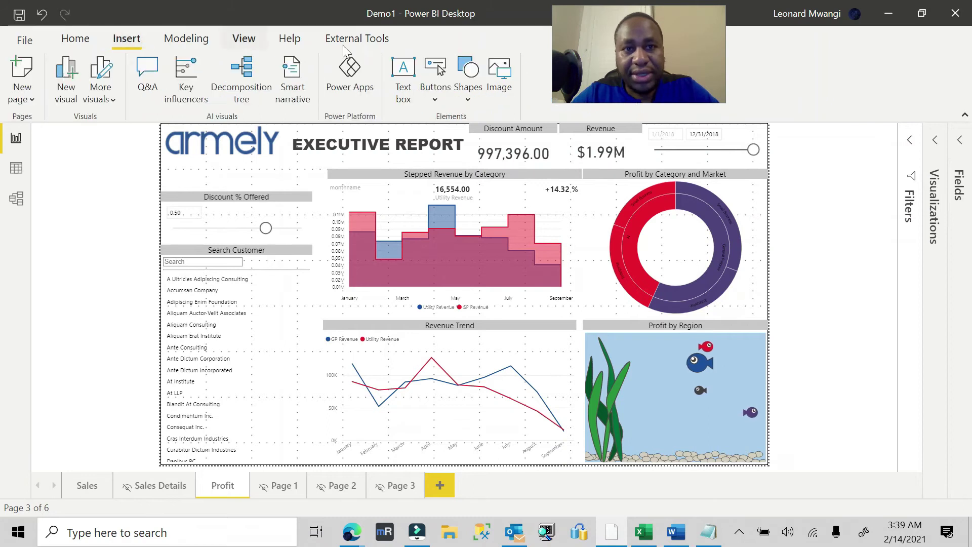
left_click(434, 95)
left_click(466, 319)
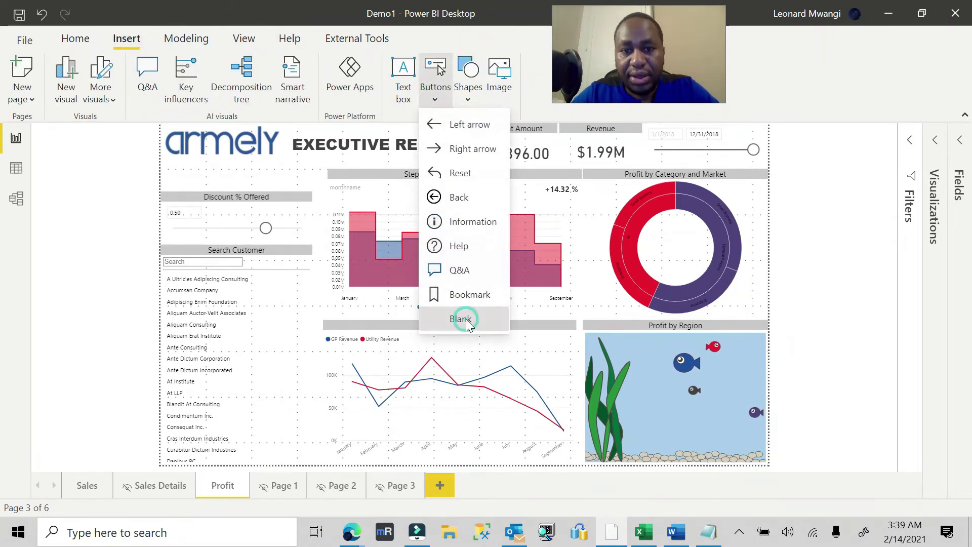
left_click_drag(201, 137, 309, 180)
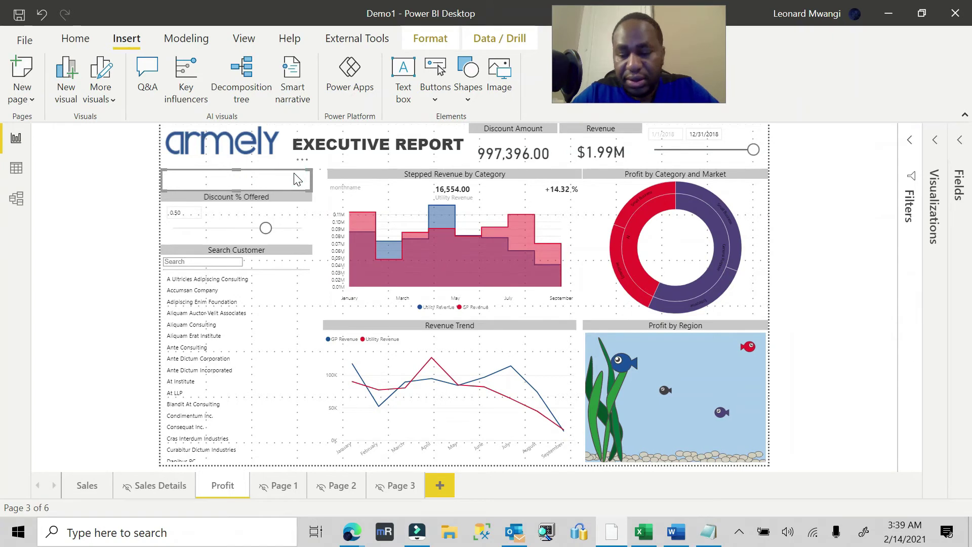
left_click_drag(297, 180, 298, 172)
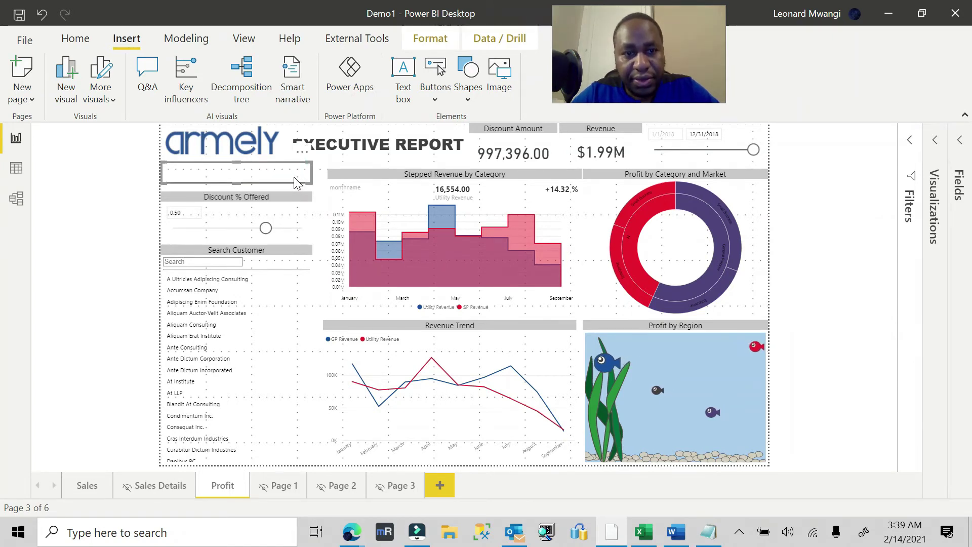
left_click_drag(297, 184, 298, 191)
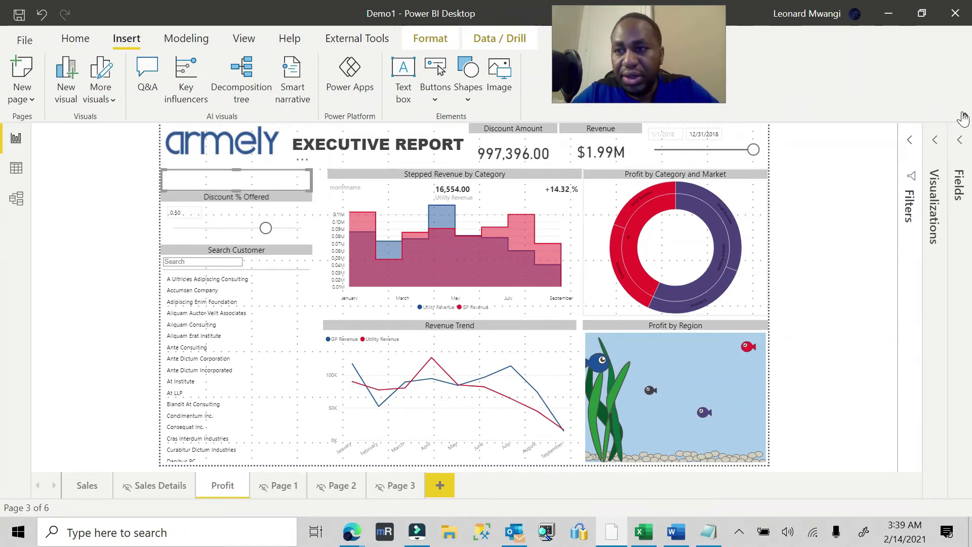
Step: Turn on the button text, enter the Clear All Filters label, and make the font black
left_click(934, 142)
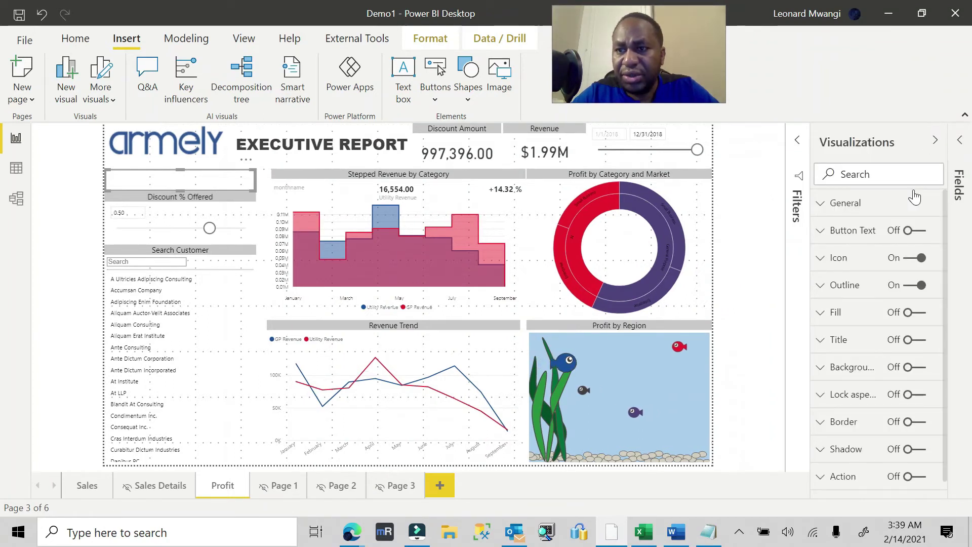
left_click(909, 231)
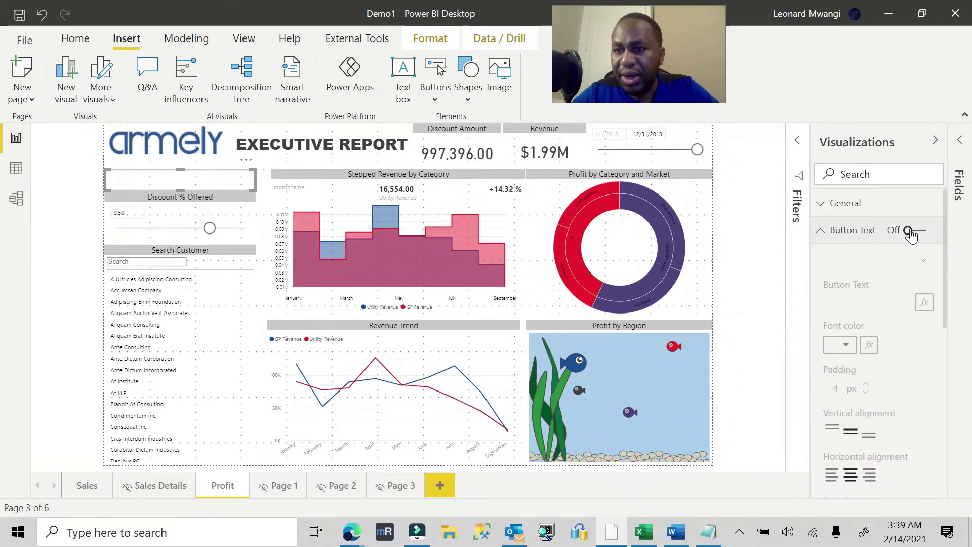
left_click(911, 232)
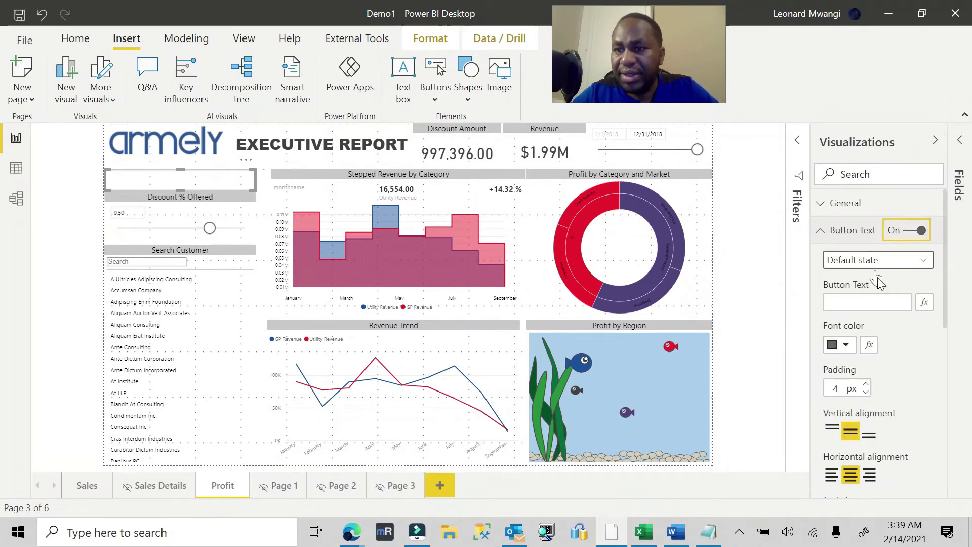
left_click(864, 303)
type("ClearA")
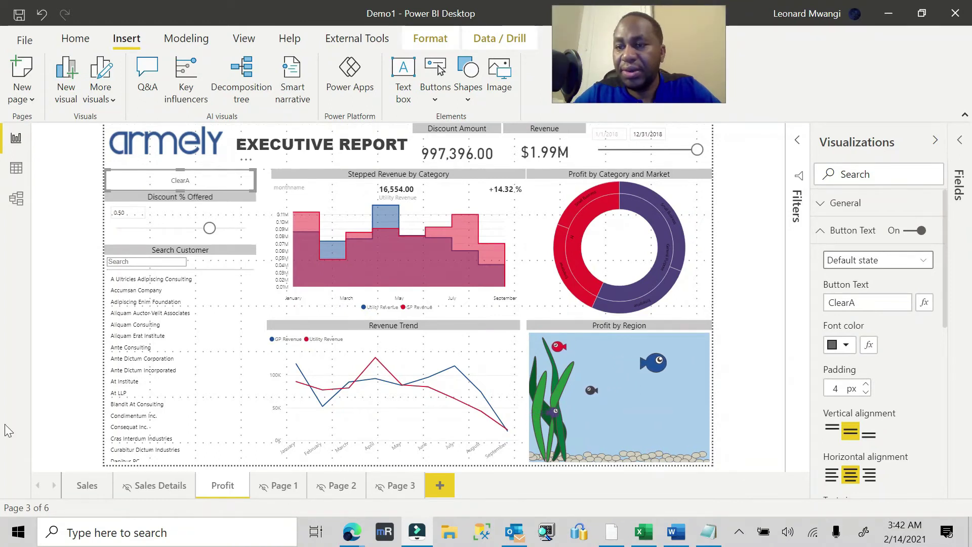
left_click(861, 302)
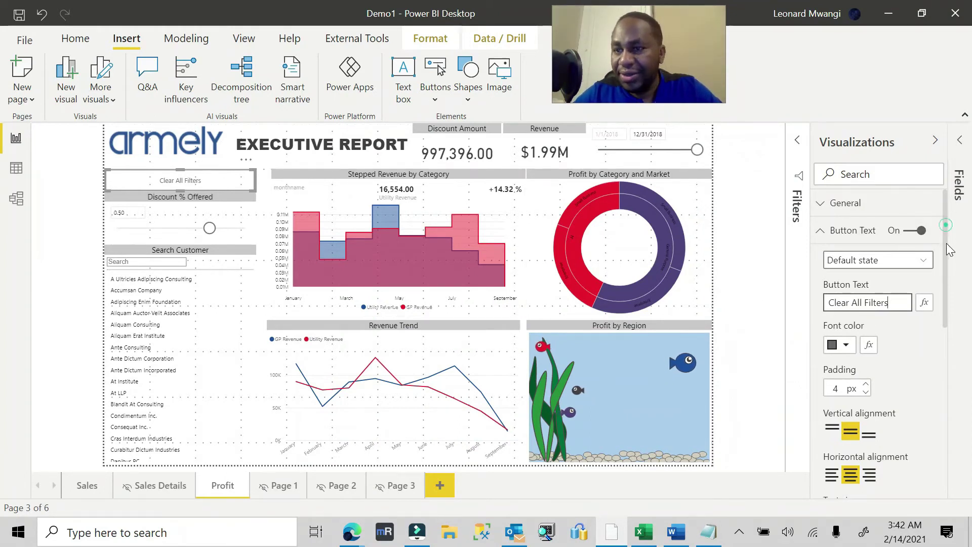
scroll(941, 233, "down", 1)
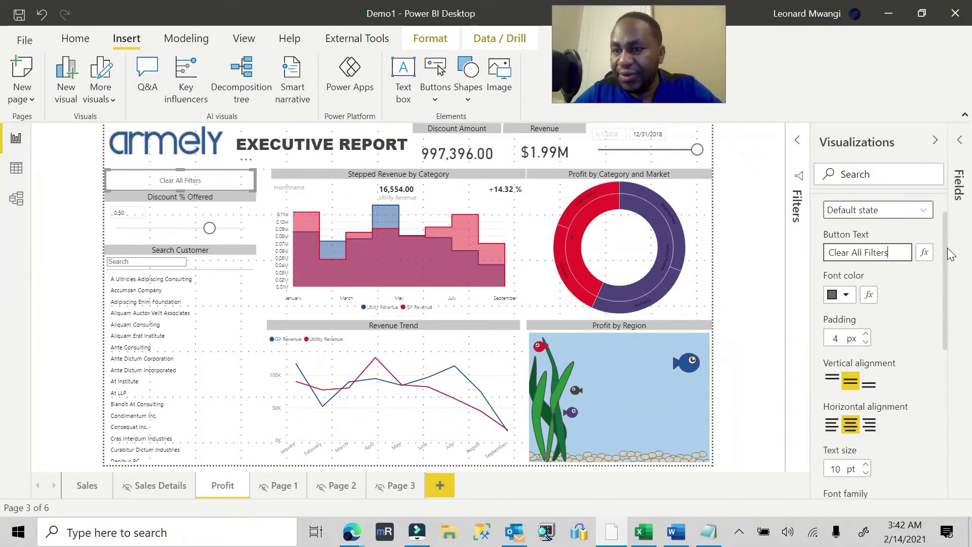
left_click(845, 296)
left_click(834, 330)
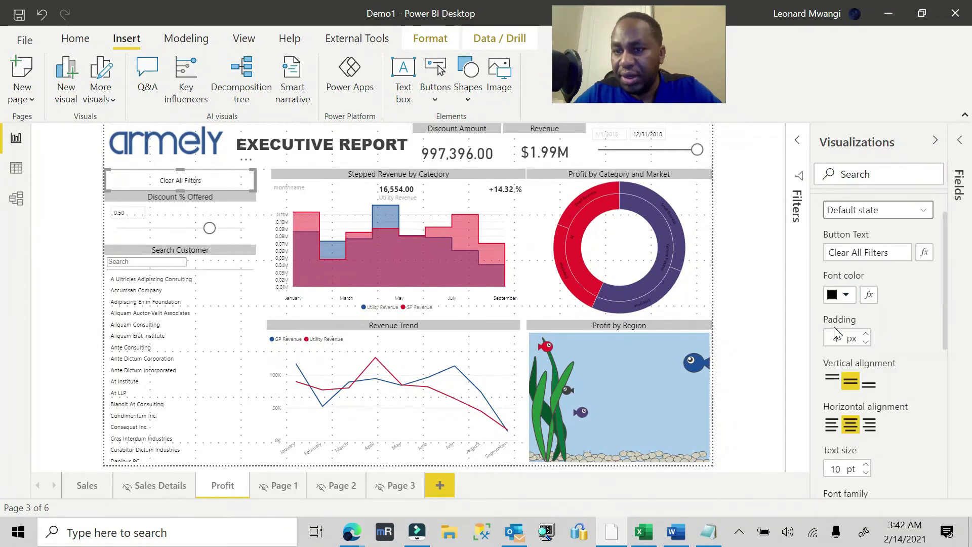
left_click_drag(944, 255, 946, 385)
Step: Turn on the button fill in White, 50% darker grey, and nudge the button slightly higher
left_click(821, 337)
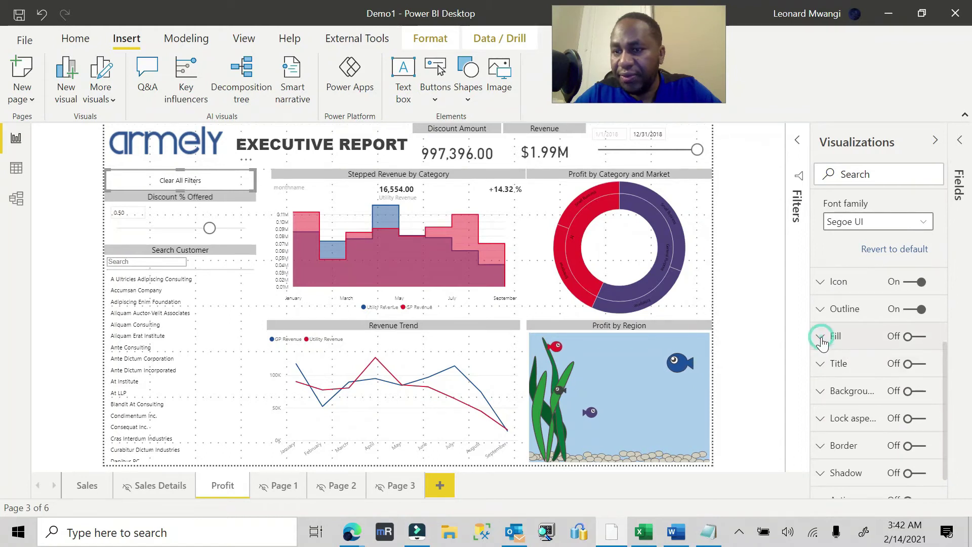
left_click(925, 343)
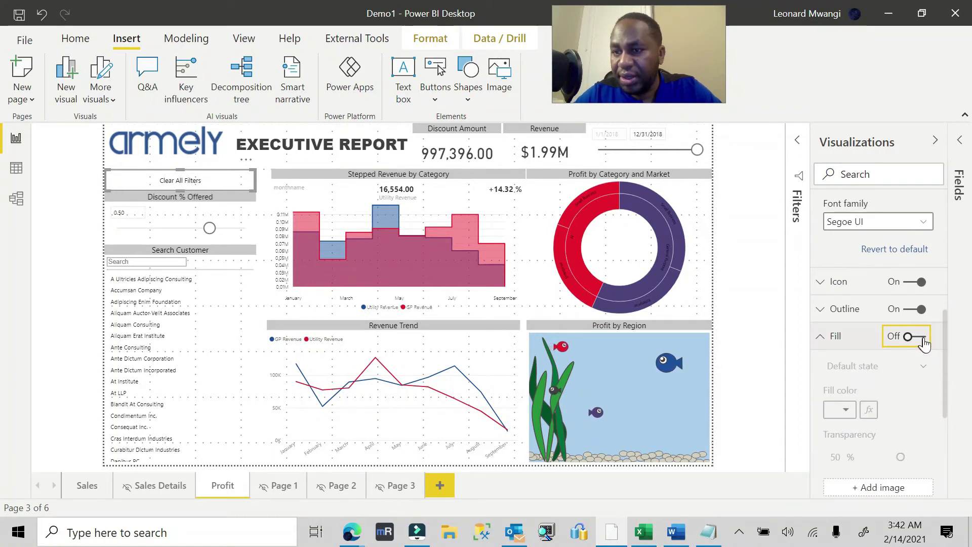
left_click(925, 344)
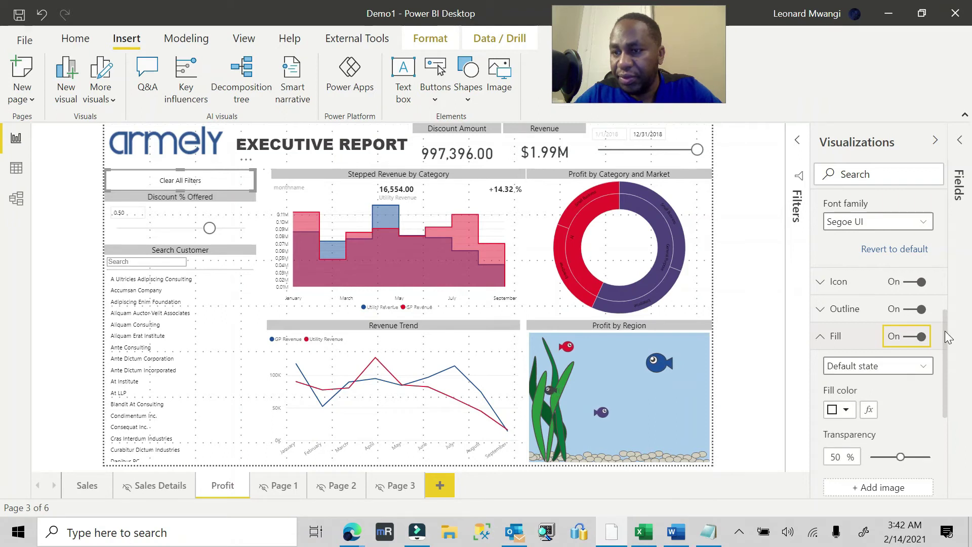
left_click_drag(945, 330, 944, 364)
left_click(845, 314)
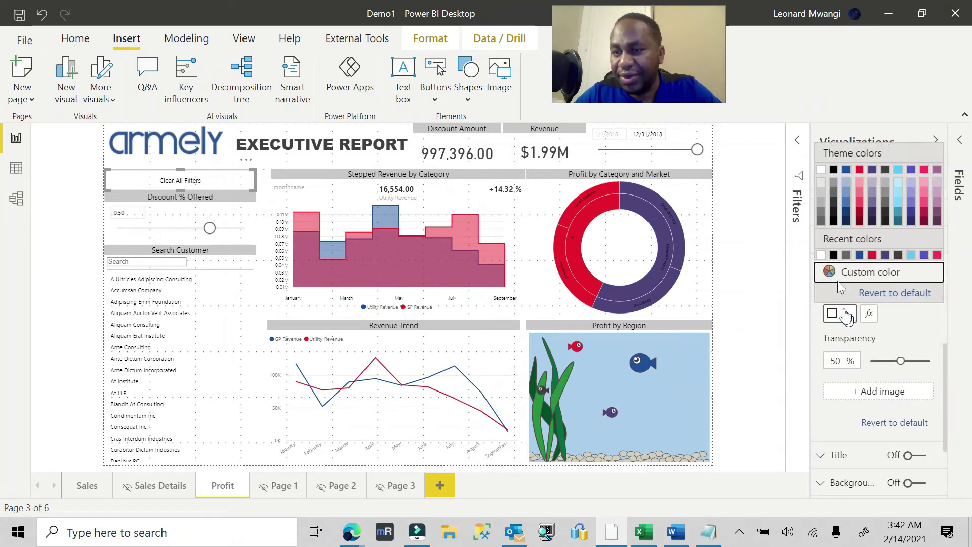
left_click(846, 256)
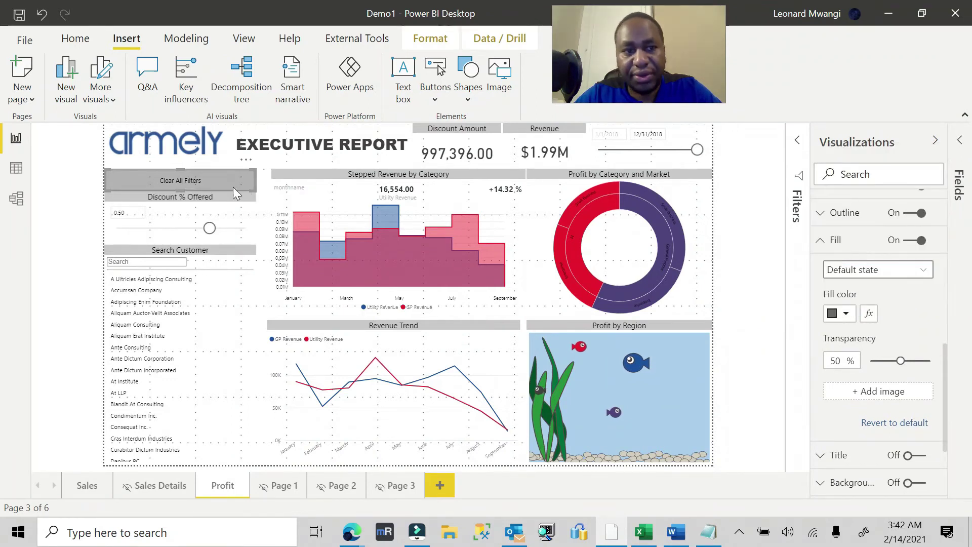
left_click(846, 315)
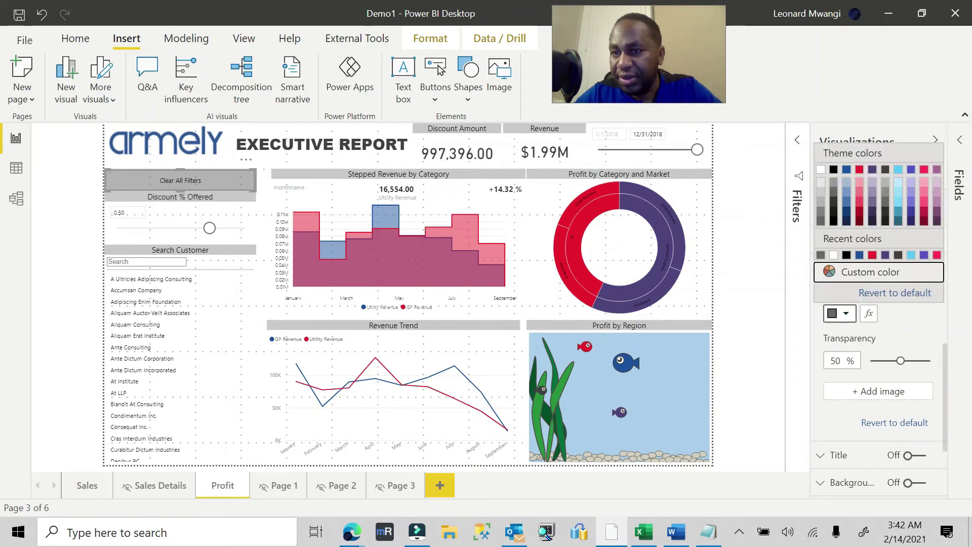
left_click(821, 209)
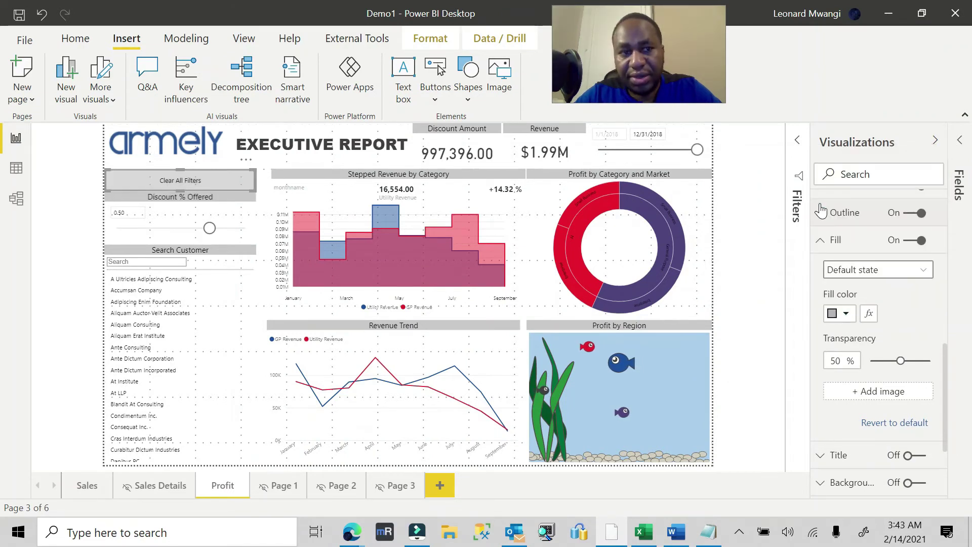
left_click(848, 320)
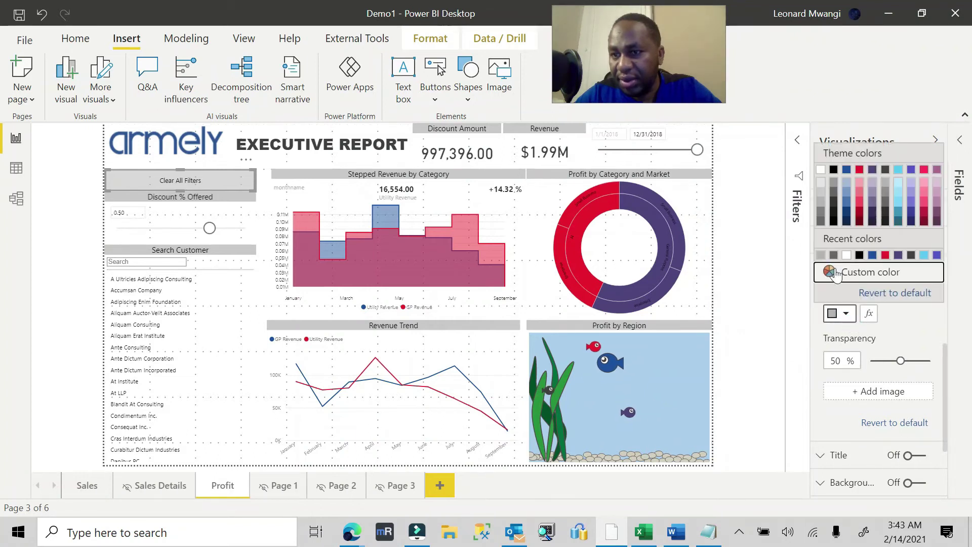
left_click(821, 217)
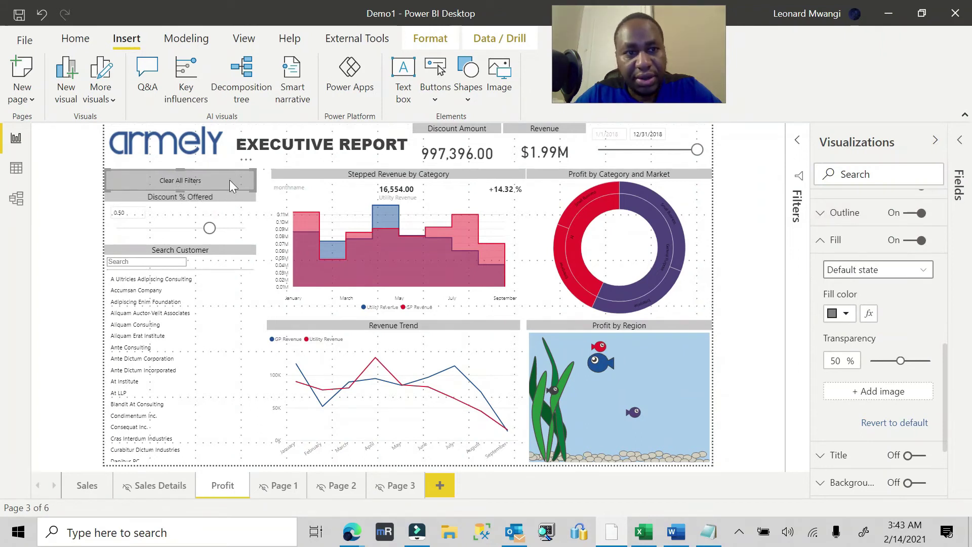
left_click_drag(242, 168, 243, 166)
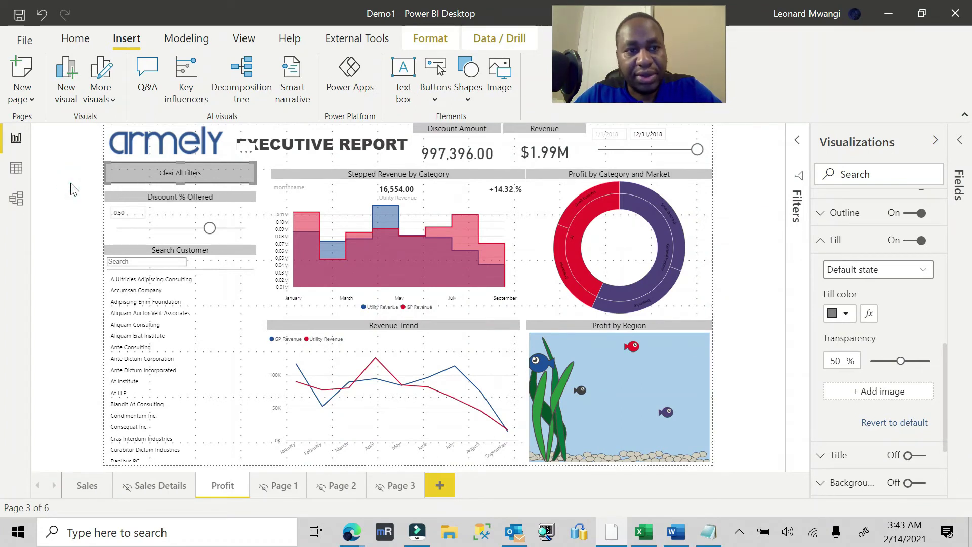
Step: Nudge the Clear All Filters button down and back into place, then bring up the View ribbon
left_click(167, 178, "ctrl")
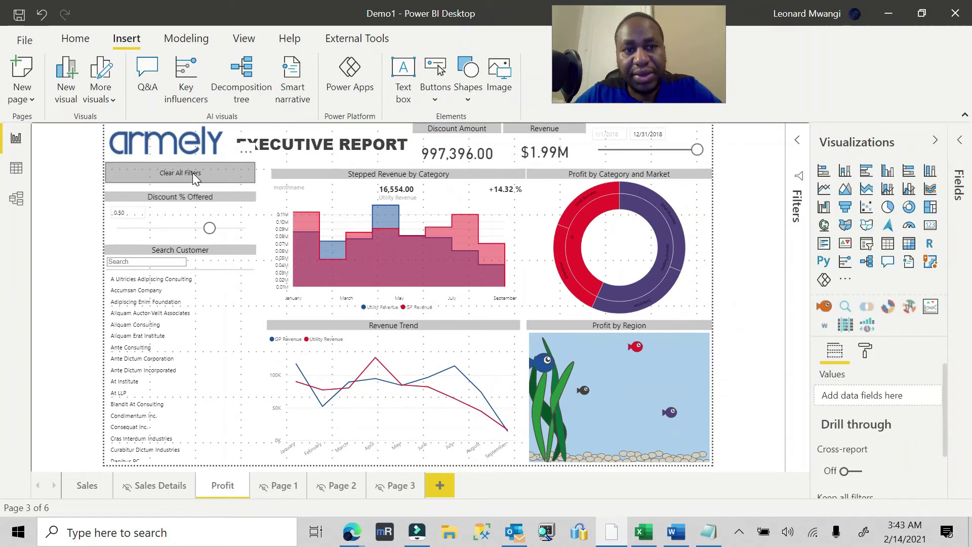
left_click(194, 178)
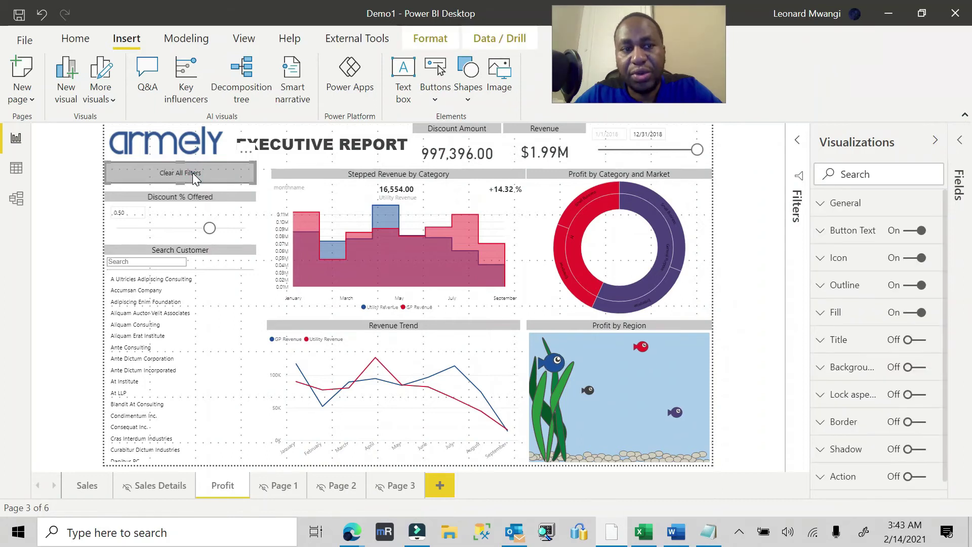
key("Down")
key("Down")
key("Down")
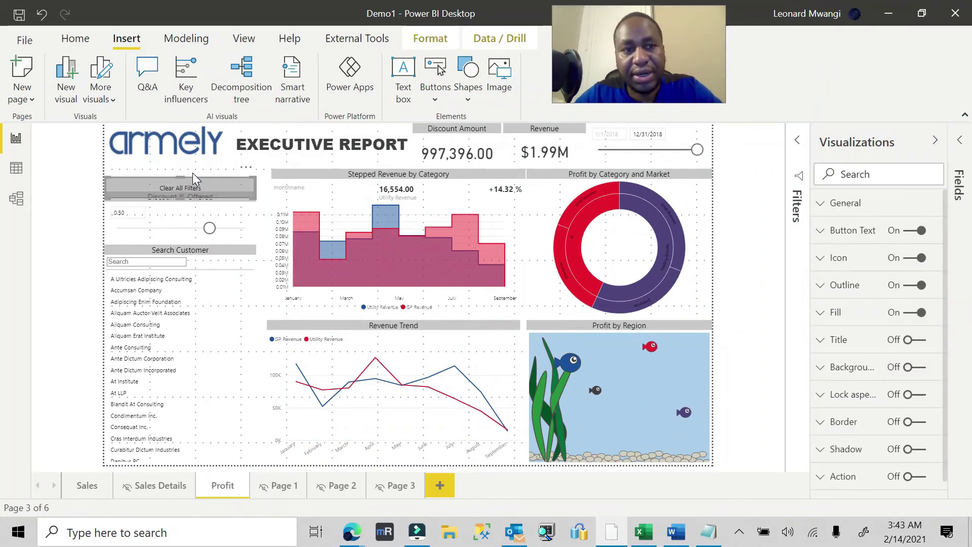
key("Up")
key("Up")
key("Up")
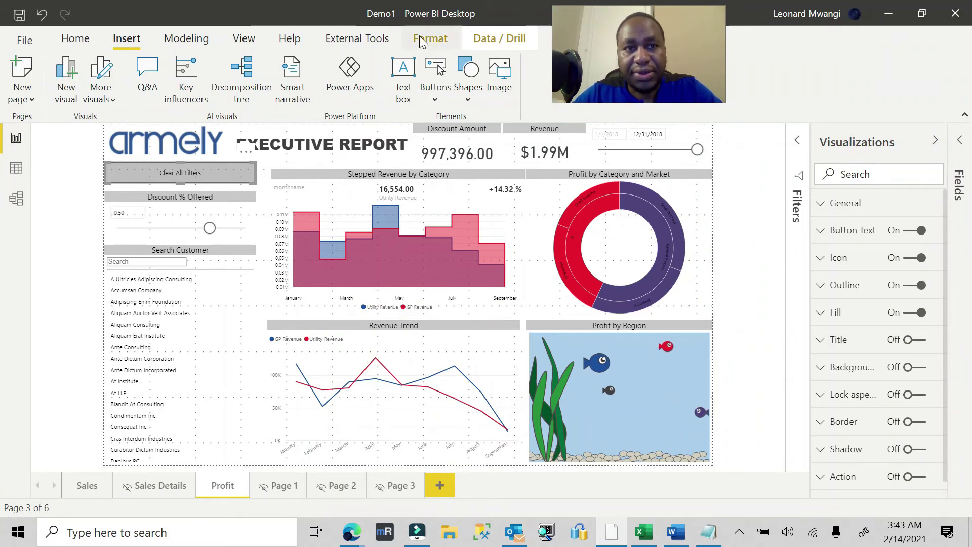
left_click(244, 44)
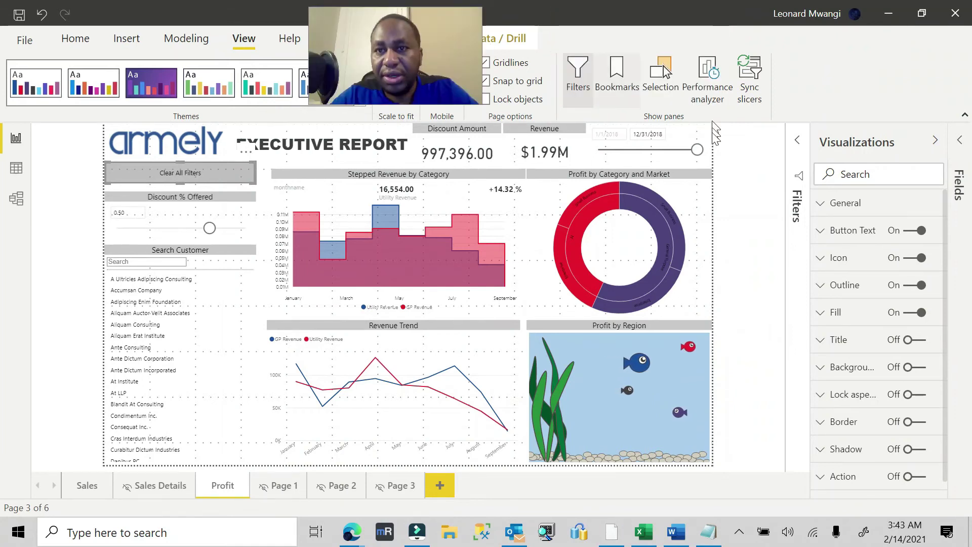
Step: Add a bookmark after Cost Decomp in the Bookmarks pane and rename it 'Clear All Filters'
left_click(614, 76)
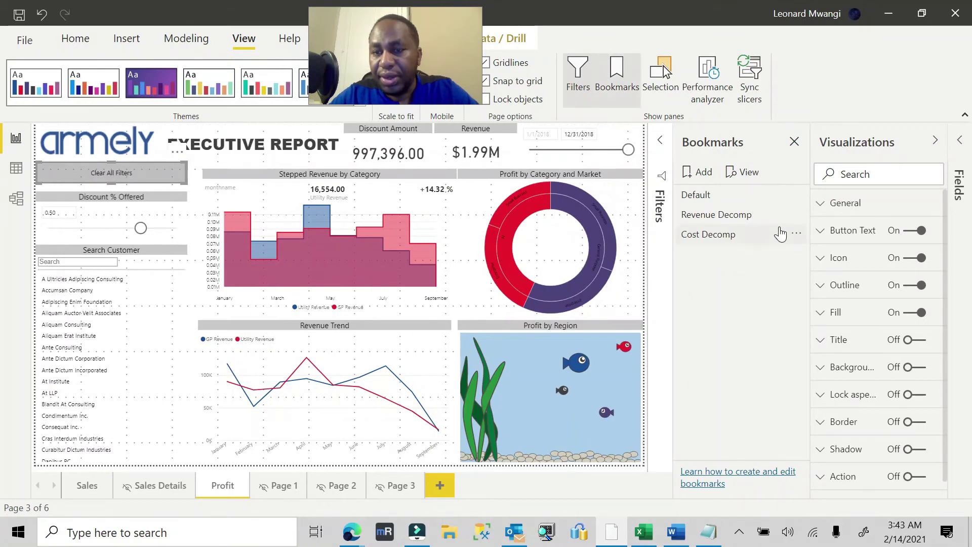
left_click(750, 234)
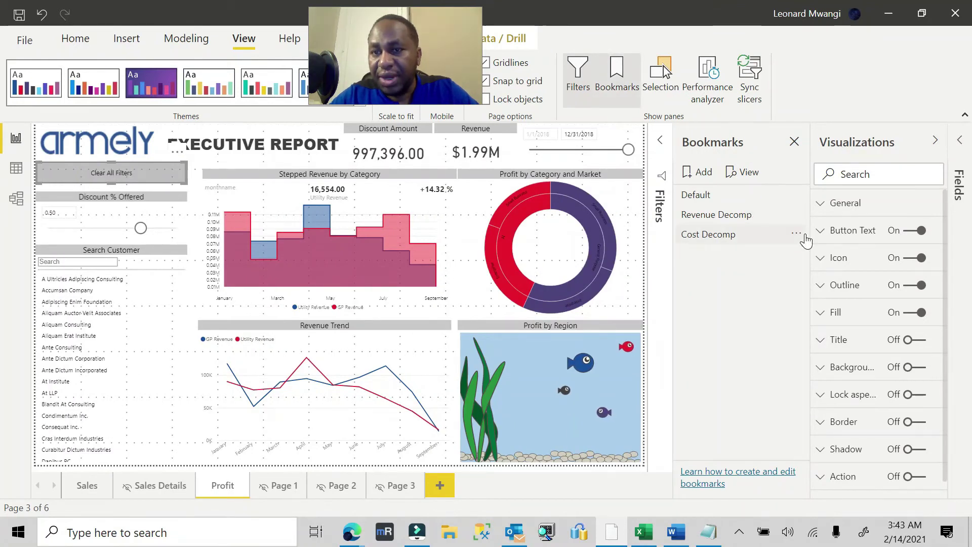
left_click(699, 174)
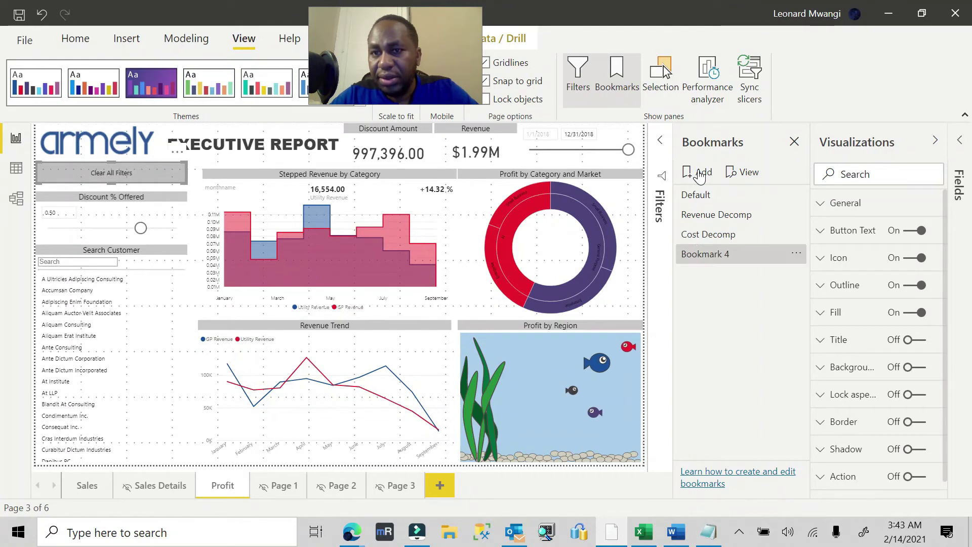
left_click(798, 253)
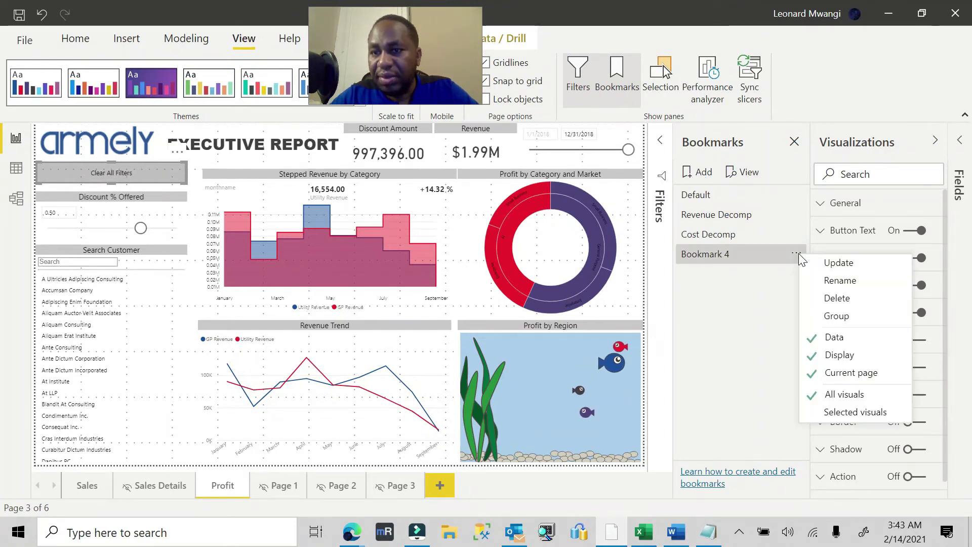
left_click(844, 281)
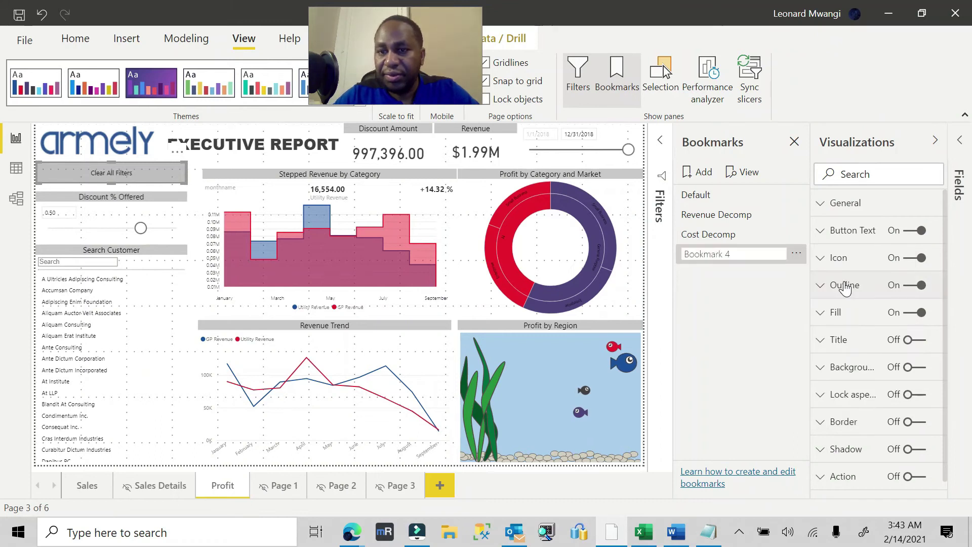
type("Clear All Filters")
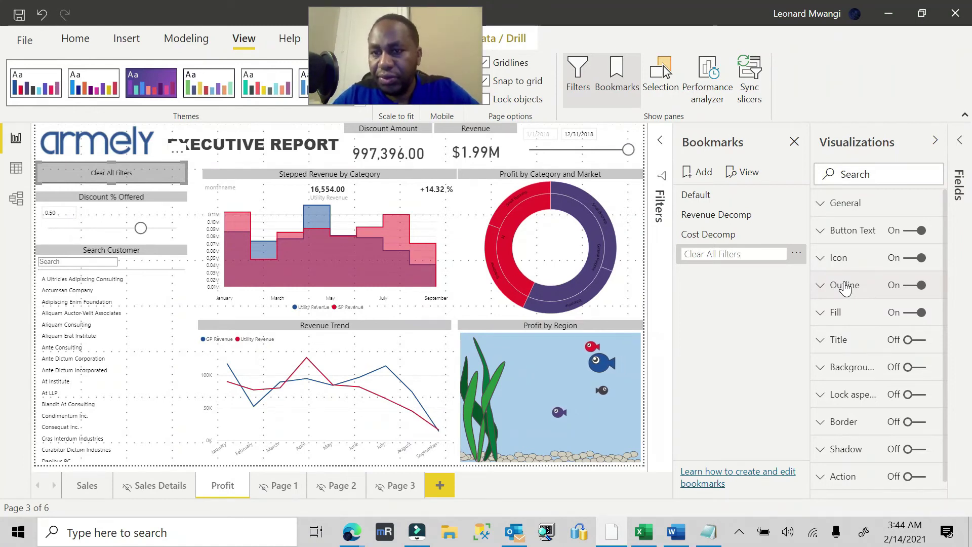
key("Return")
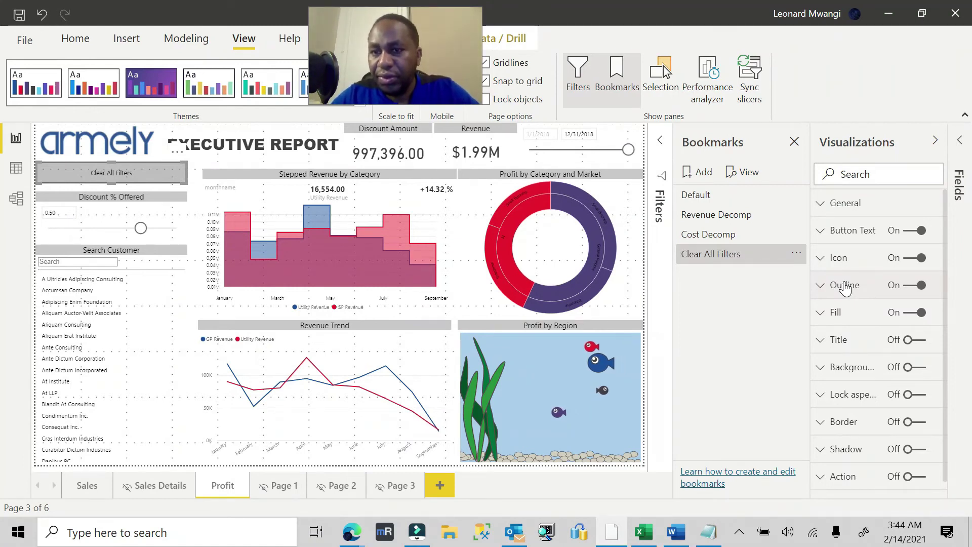
left_click(732, 257)
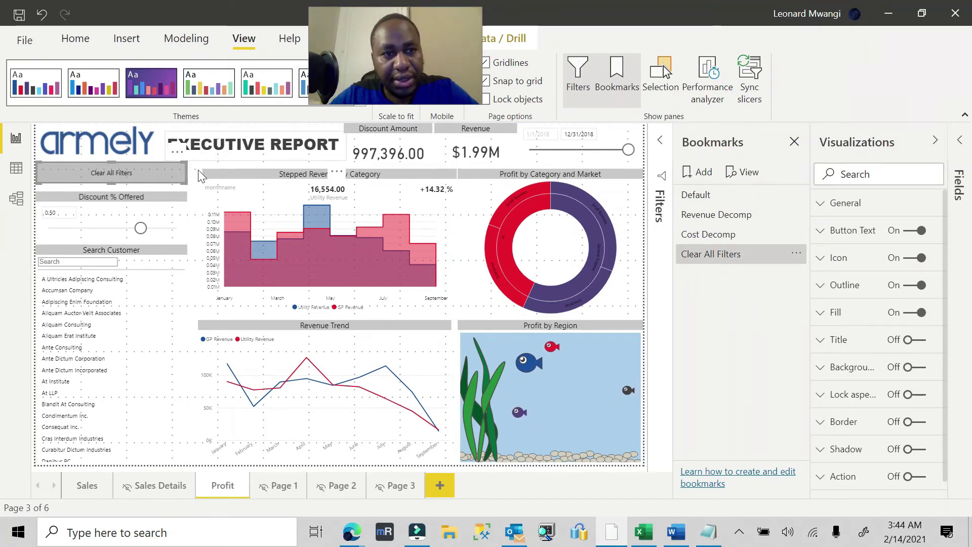
Step: Set the Clear All Filters button's Y position to 90, keeping X 0, width 320, height 48
left_click(195, 174)
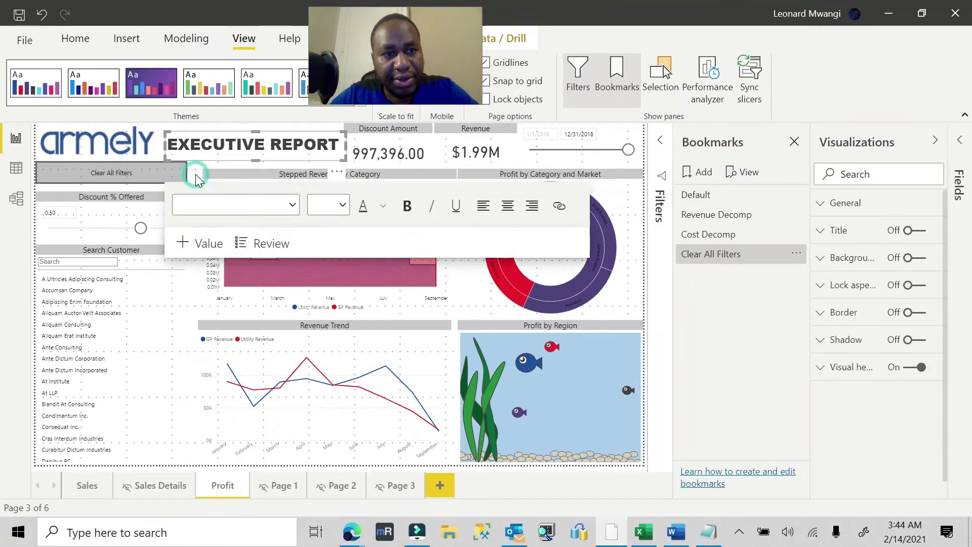
left_click(126, 176)
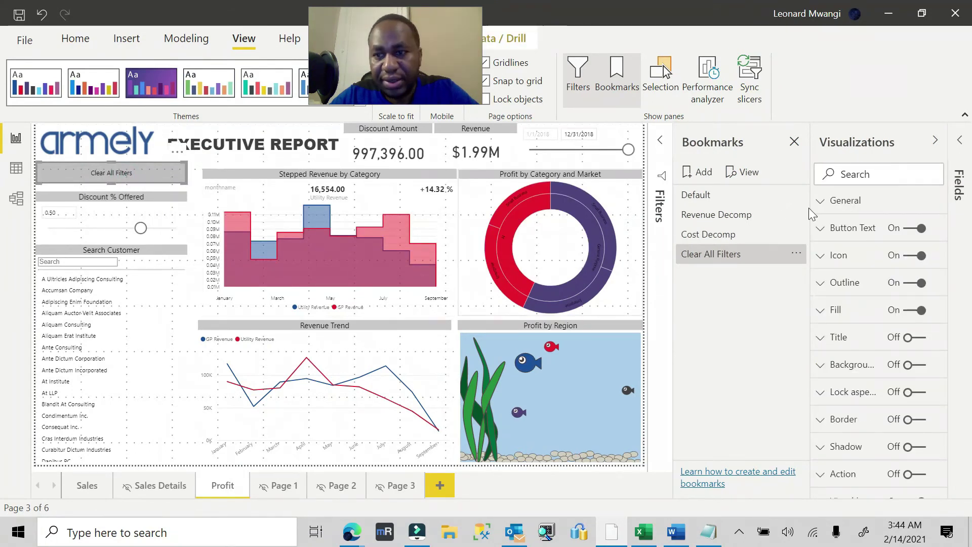
left_click(823, 203)
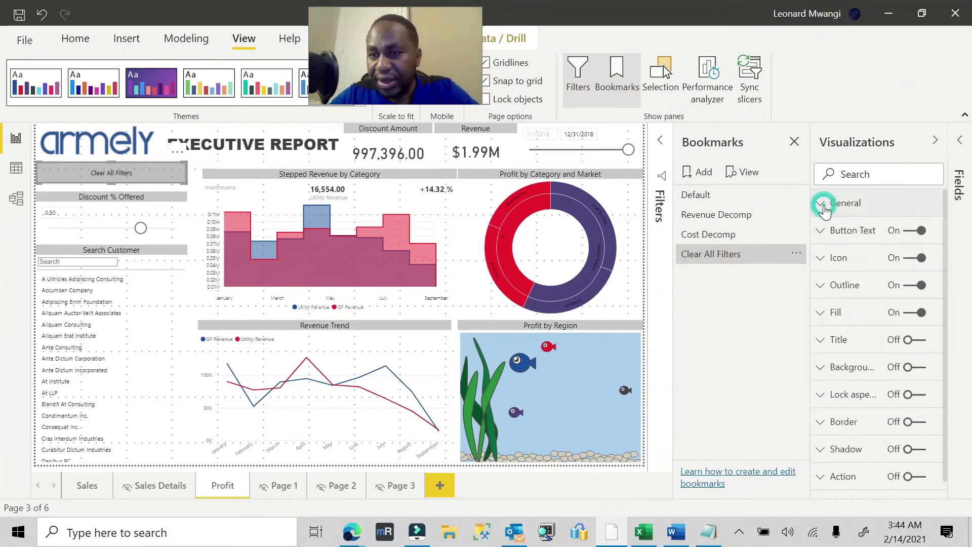
left_click(861, 342)
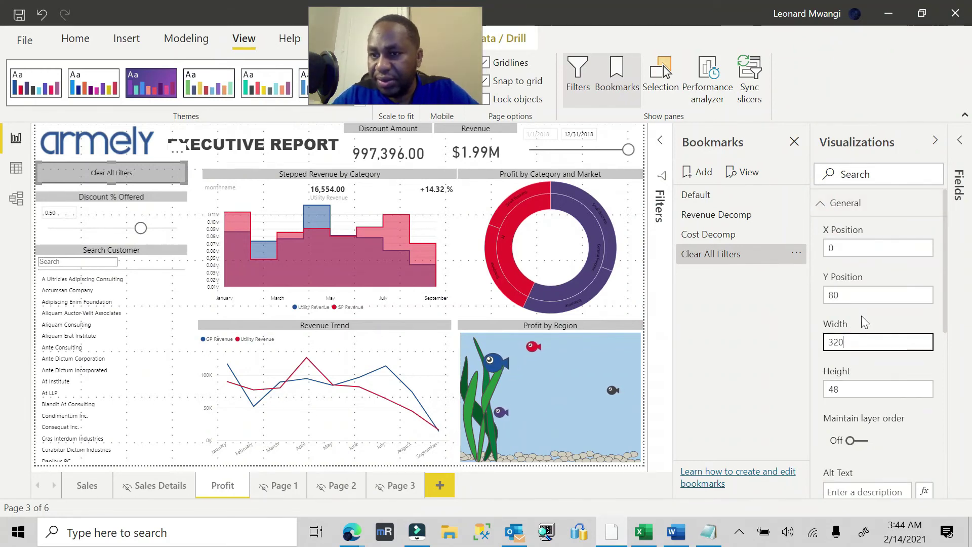
left_click(846, 294)
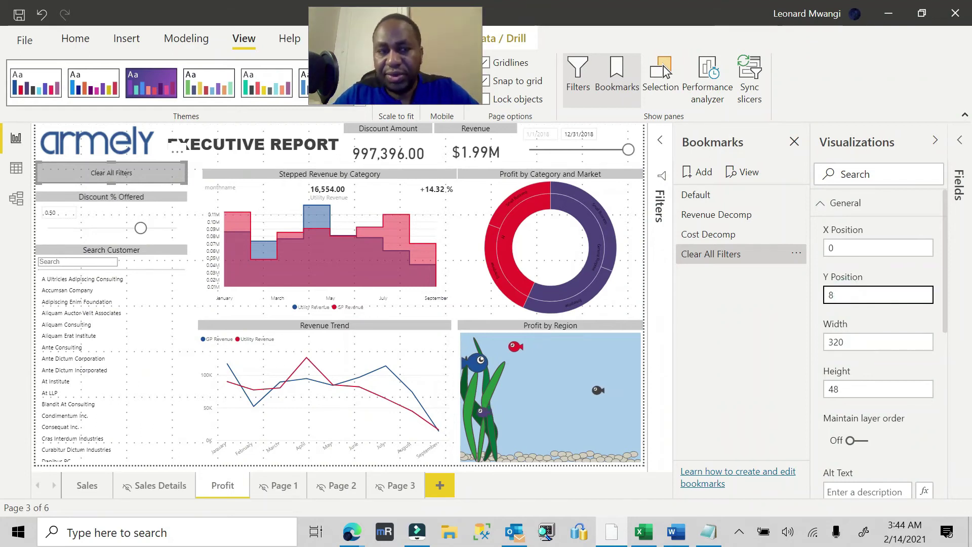
type("5")
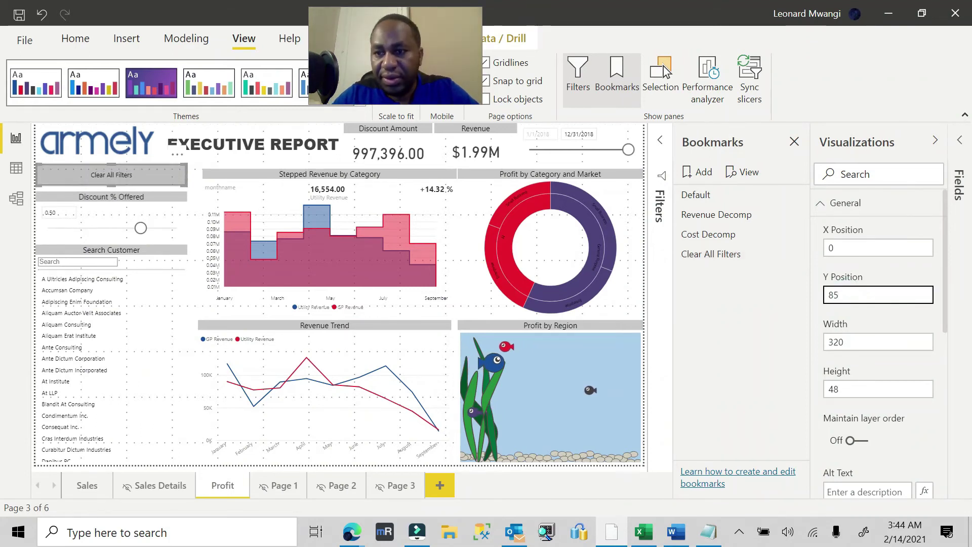
key("BackSpace")
type("90")
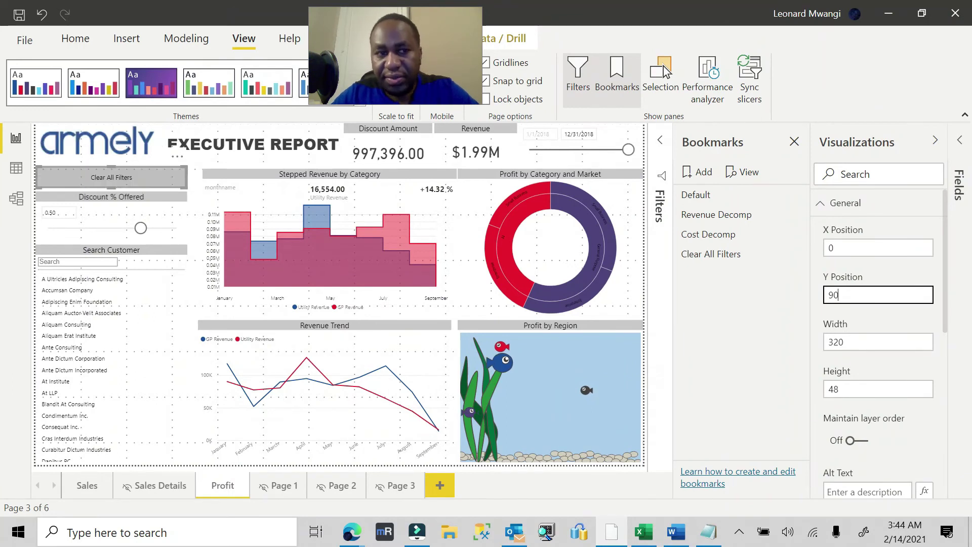
left_click(755, 290)
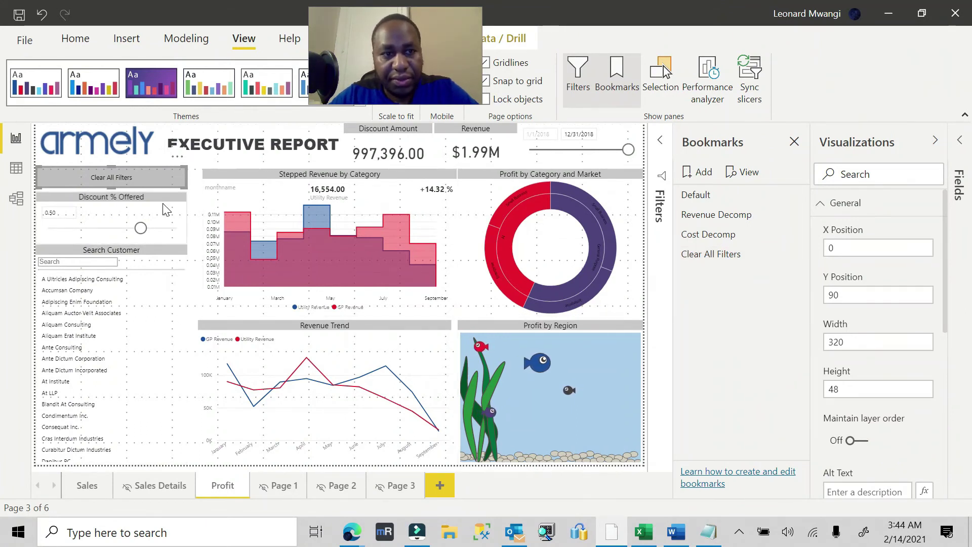
Step: With the button deselected, update the Clear All Filters bookmark to the page's current state
left_click(198, 221)
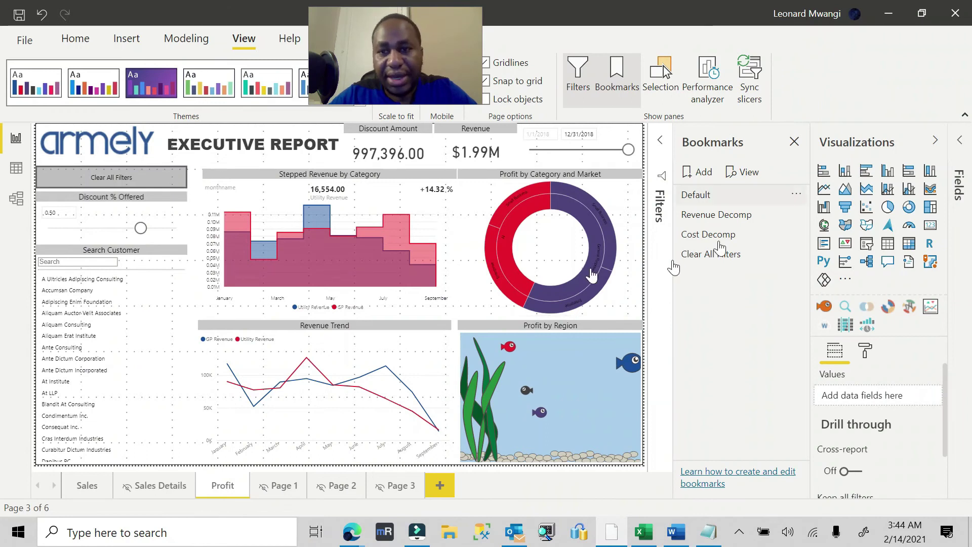
left_click(796, 253)
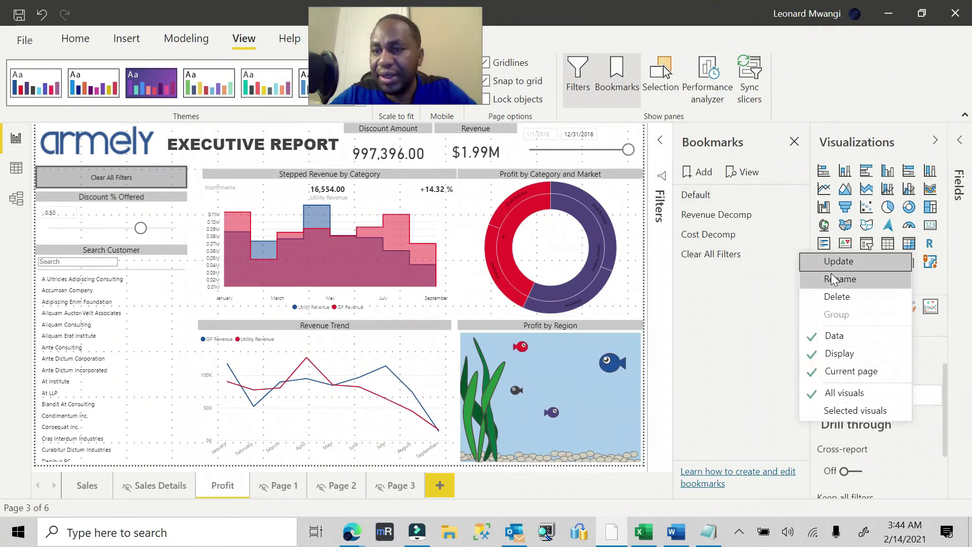
left_click(834, 263)
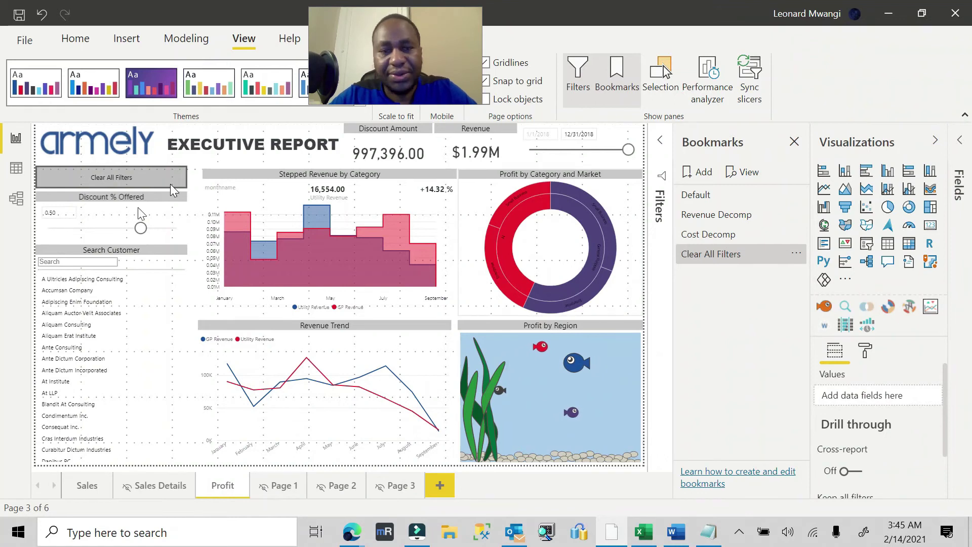
Step: Turn on the button's Action with type Bookmark, linked to the Clear All Filters bookmark
left_click(105, 176)
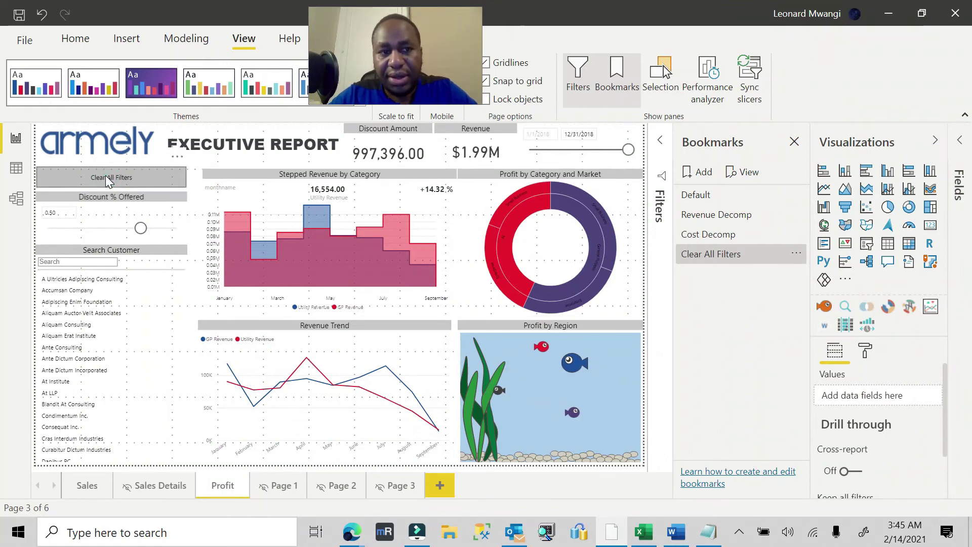
left_click(105, 176)
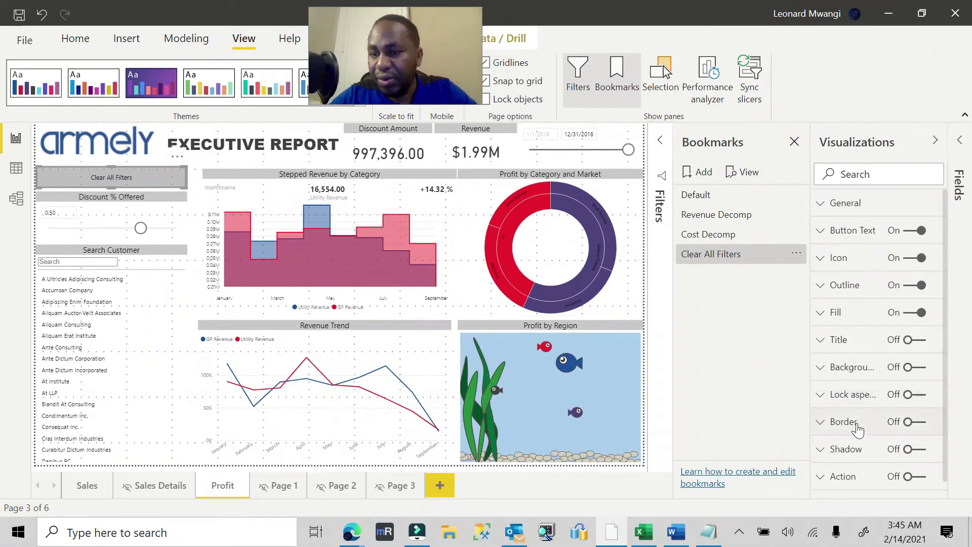
left_click(944, 354)
scroll(951, 394, "down", 1)
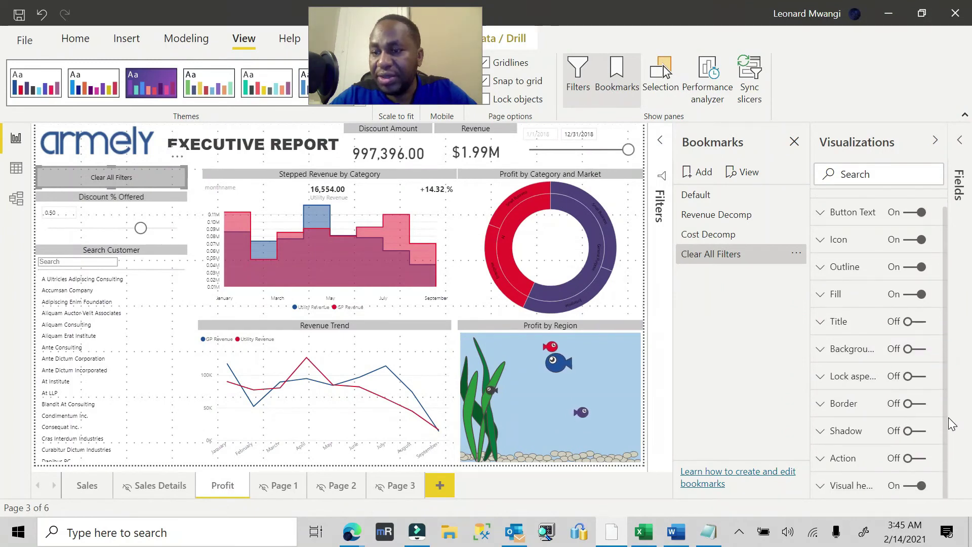
left_click(920, 460)
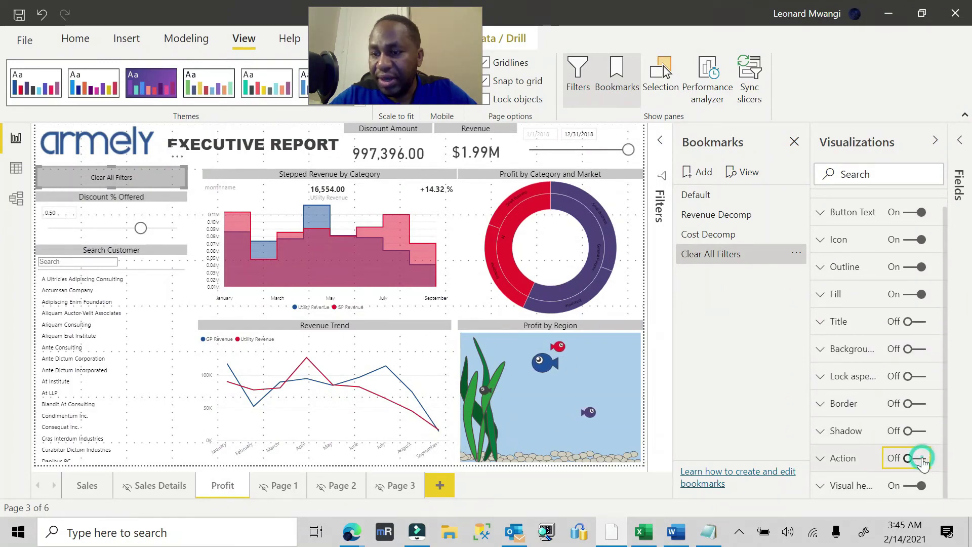
left_click(843, 459)
left_click_drag(945, 336, 946, 436)
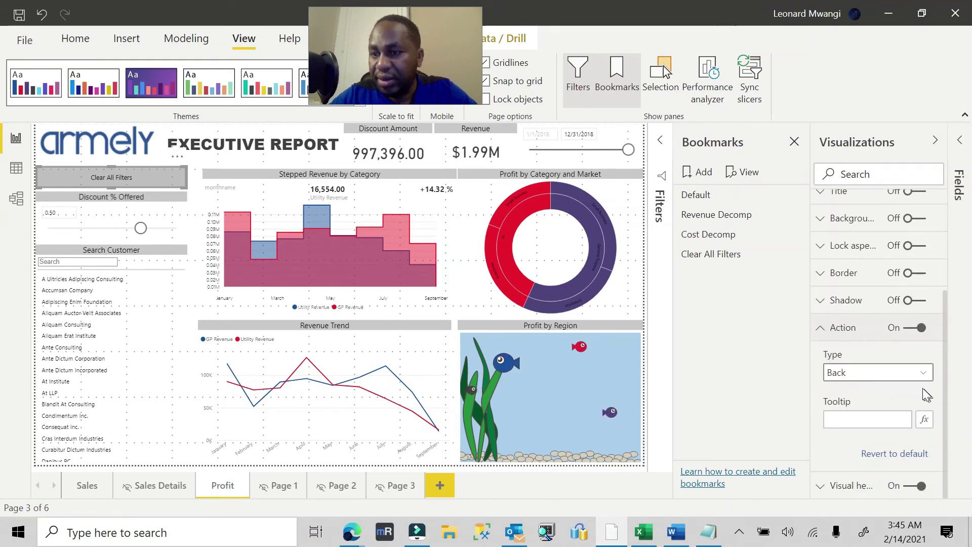
left_click(923, 375)
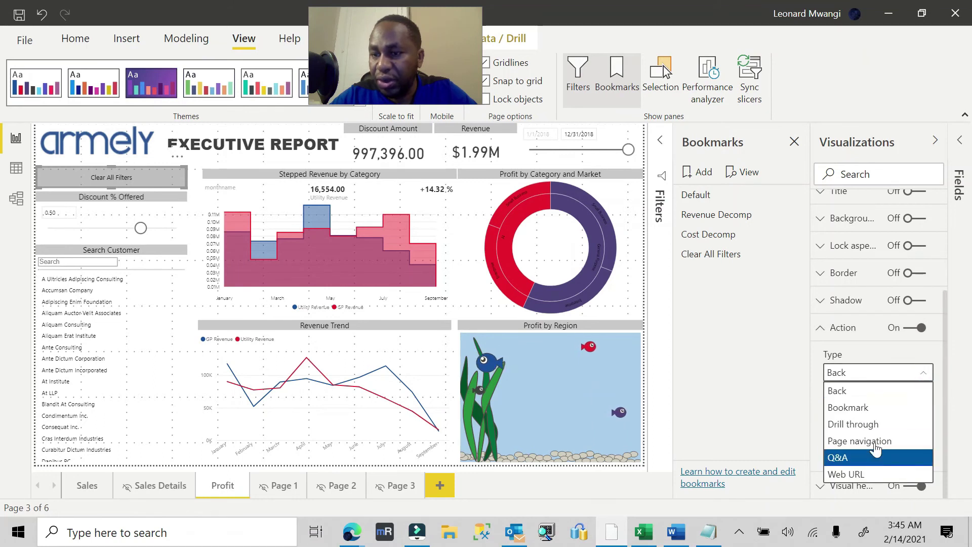
left_click(868, 411)
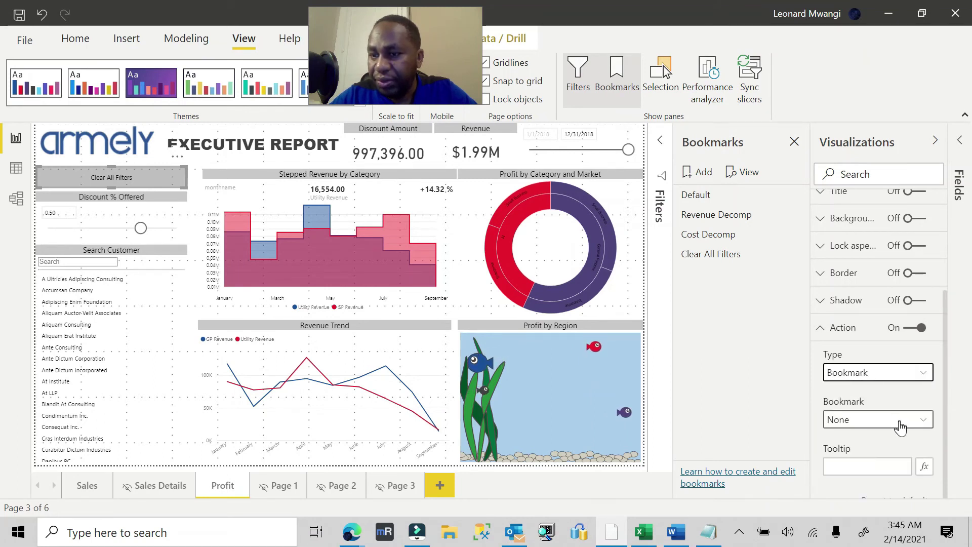
left_click(922, 420)
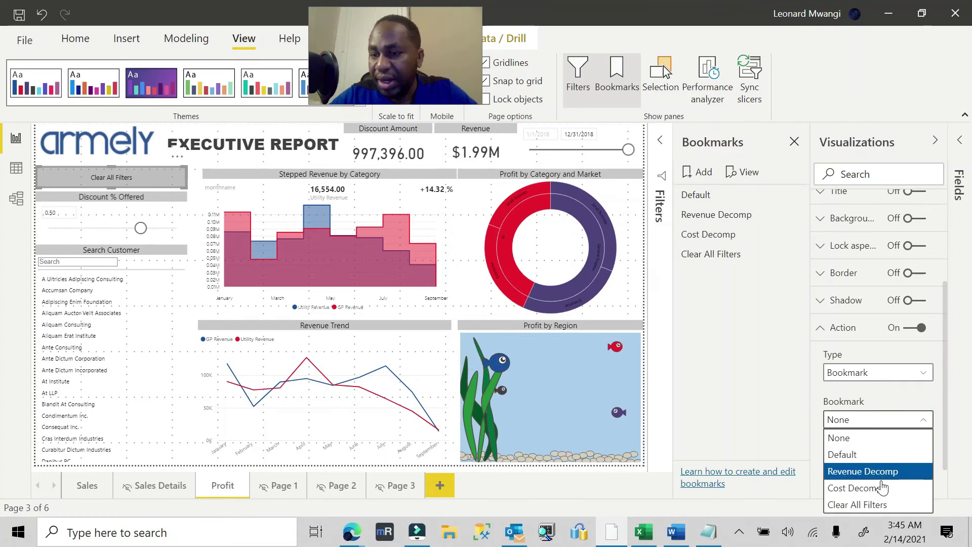
left_click(875, 504)
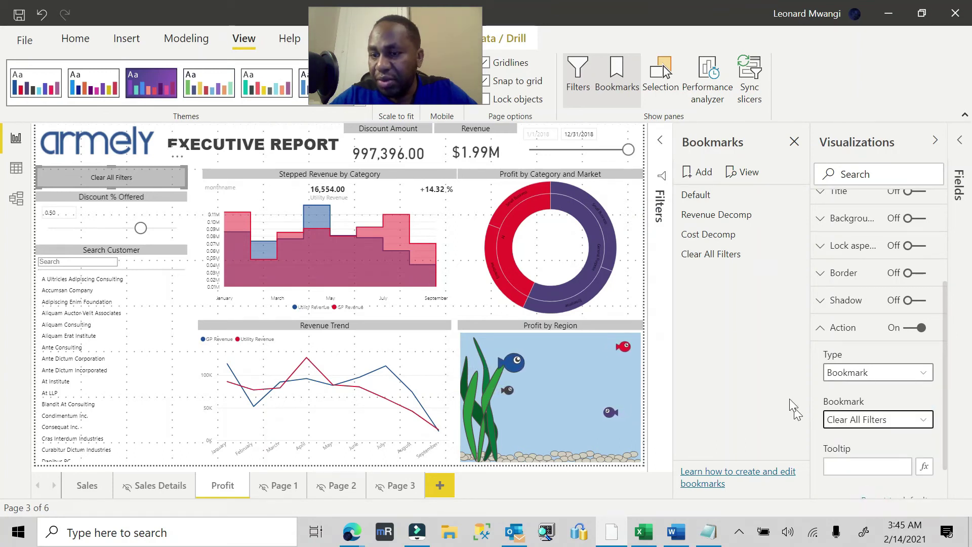
left_click(778, 376)
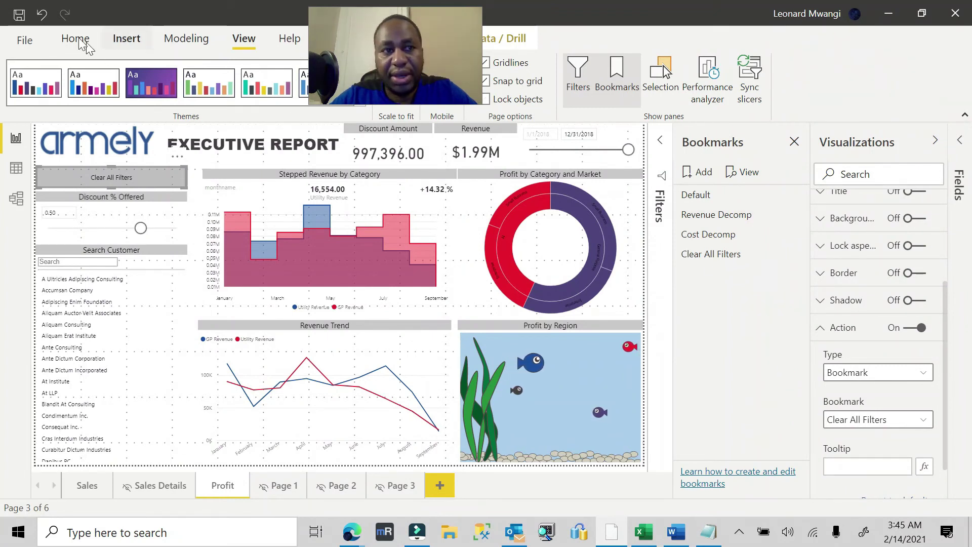
Step: Save Demo1 and publish it to Power BI, replacing the existing Demo1 dataset
left_click(55, 40)
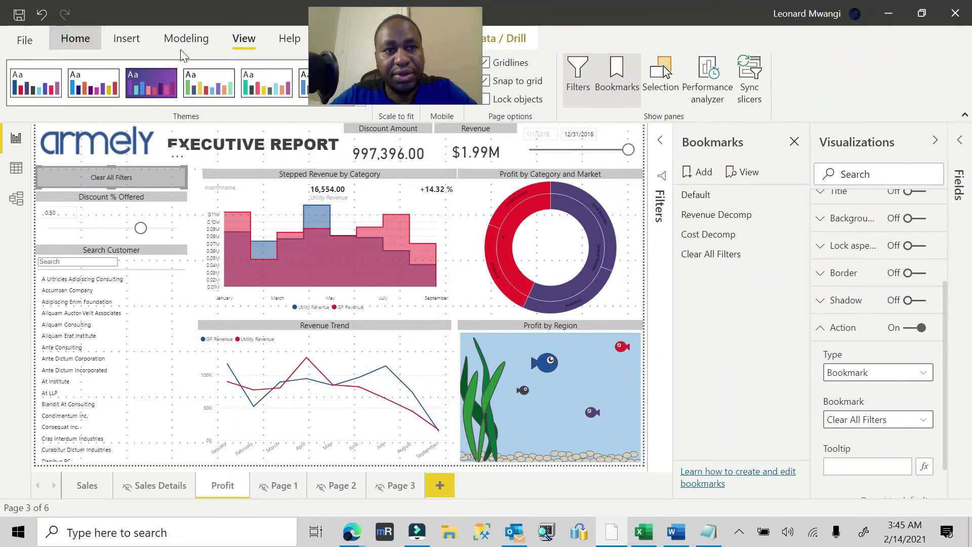
left_click(712, 70)
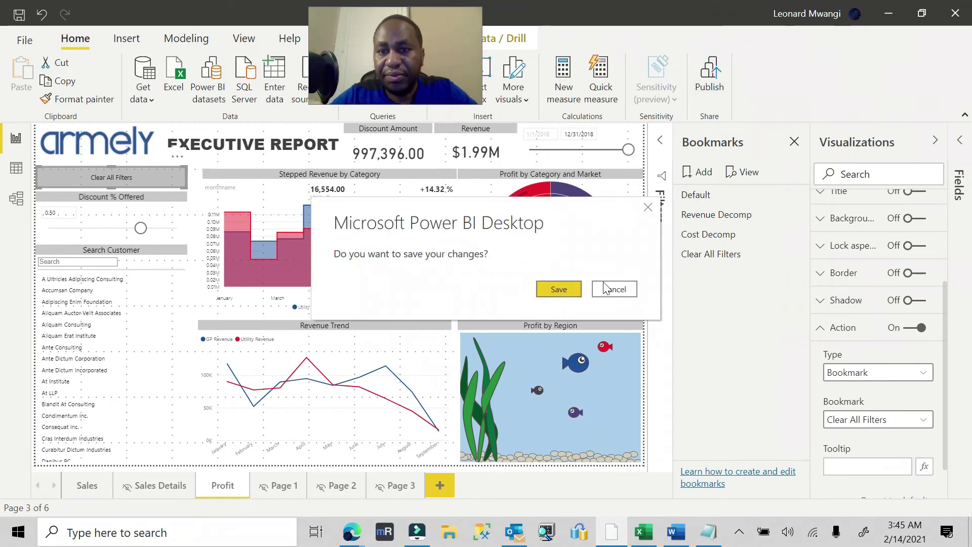
left_click(561, 289)
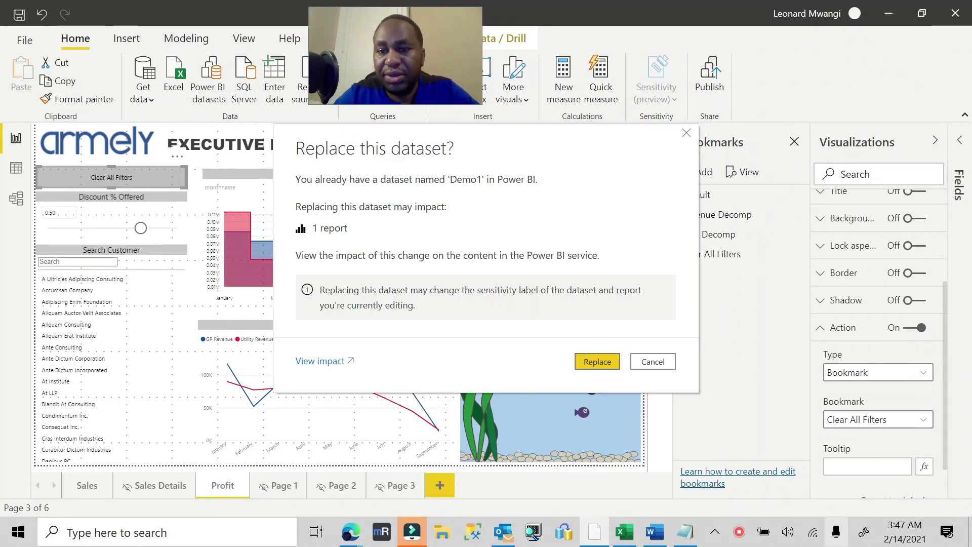
left_click(596, 366)
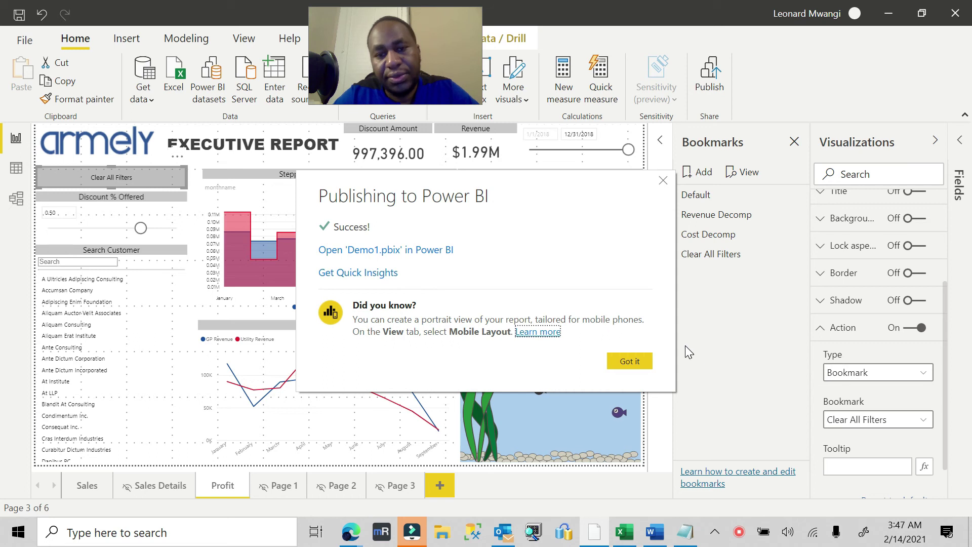
left_click(633, 360)
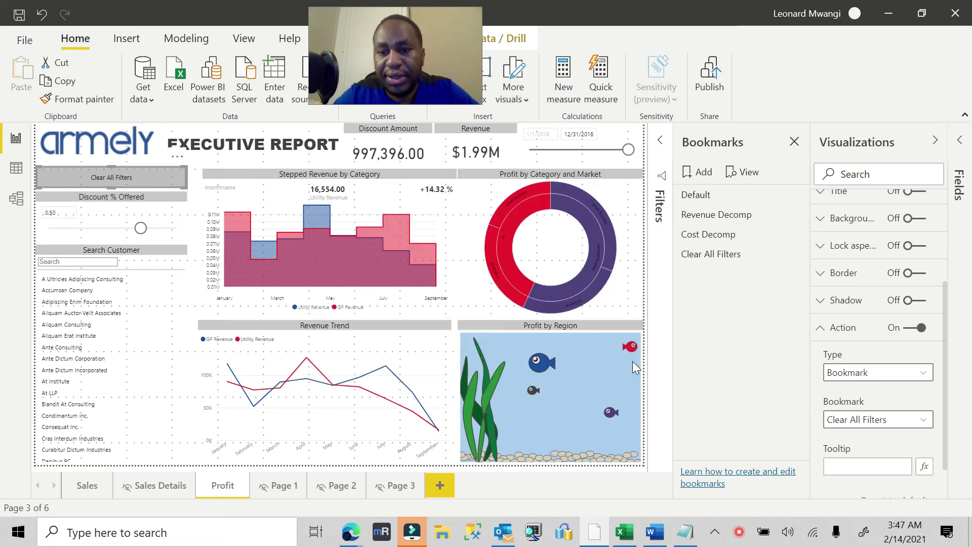
Step: Minimize Power BI Desktop and refresh the Executive Report in the browser
left_click(884, 15)
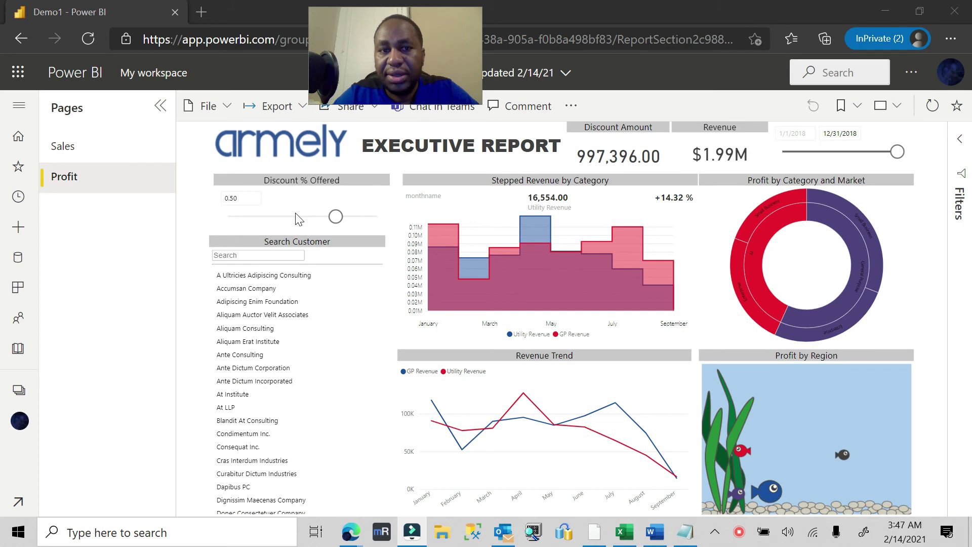
left_click(90, 43)
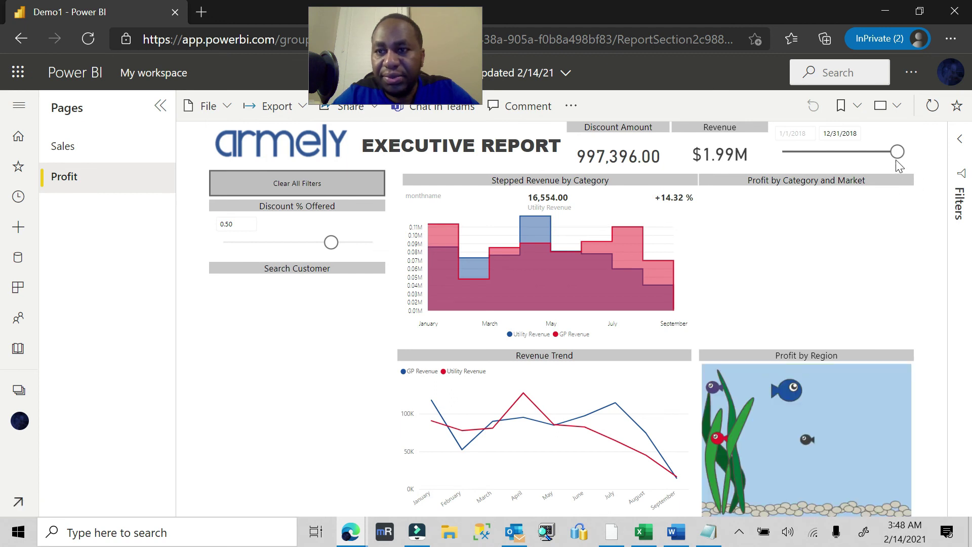
Step: Filter the report to dates ending 8/29/2018, customer Condimentum Inc. and a 0.7 discount
left_click(856, 155)
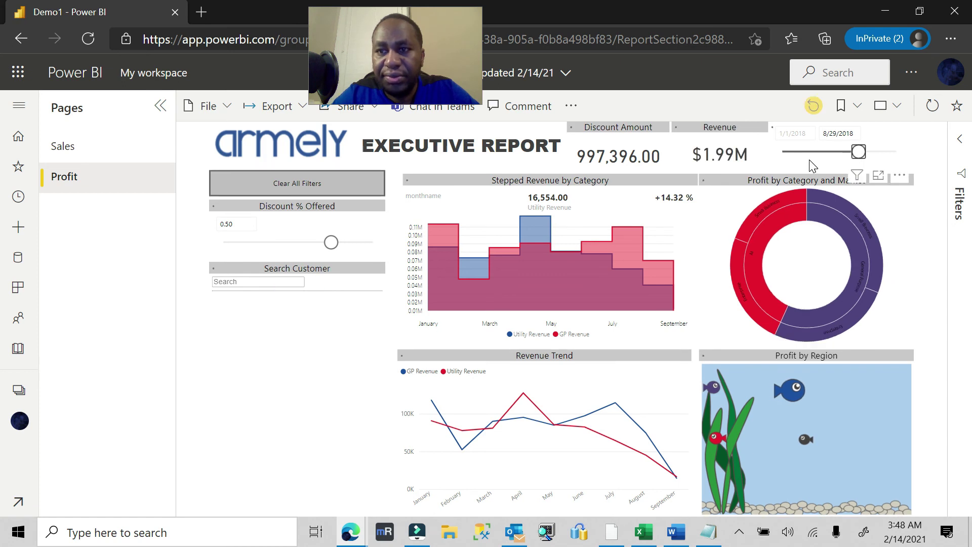
left_click(812, 106)
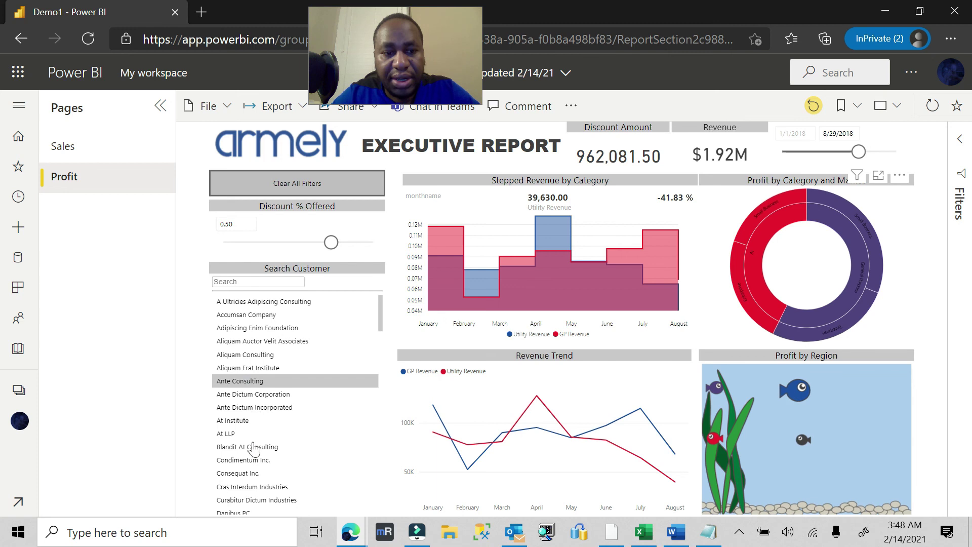
left_click(252, 460)
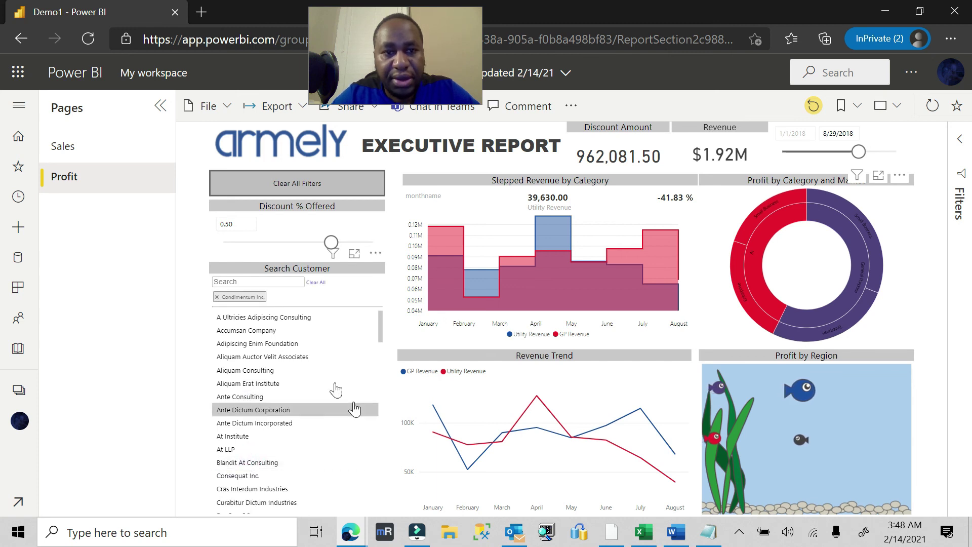
left_click(236, 224)
type(".7")
key("BackSpace")
key("BackSpace")
key("BackSpace")
key("BackSpace")
key("BackSpace")
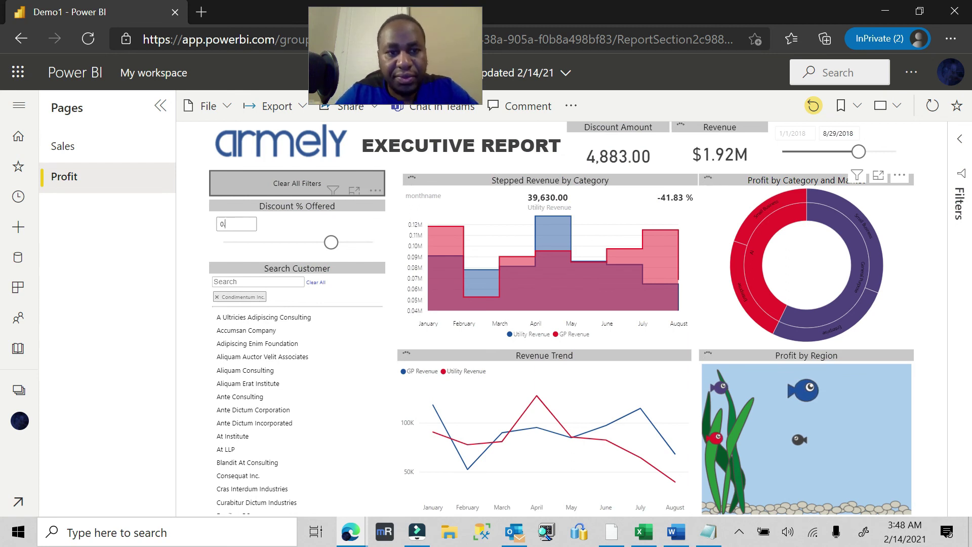
type(".7")
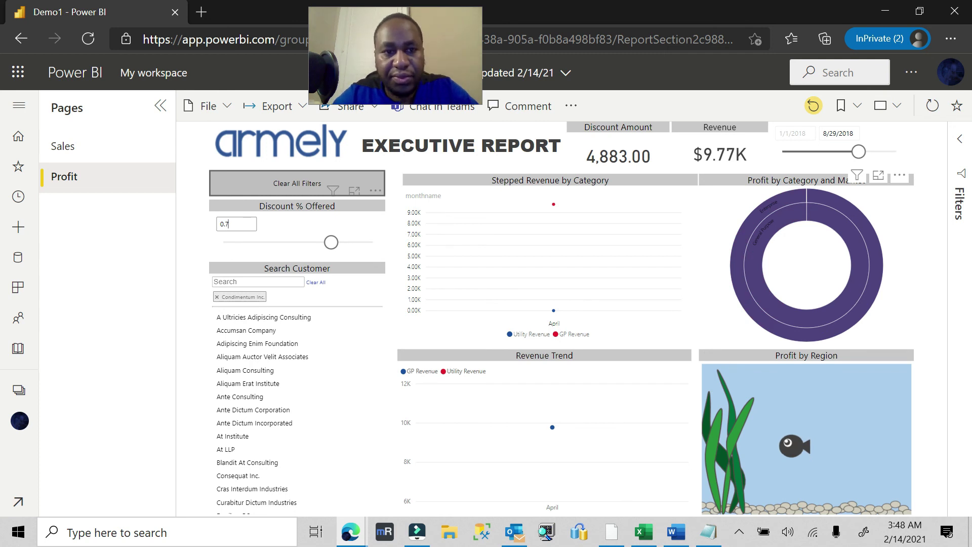
key("Return")
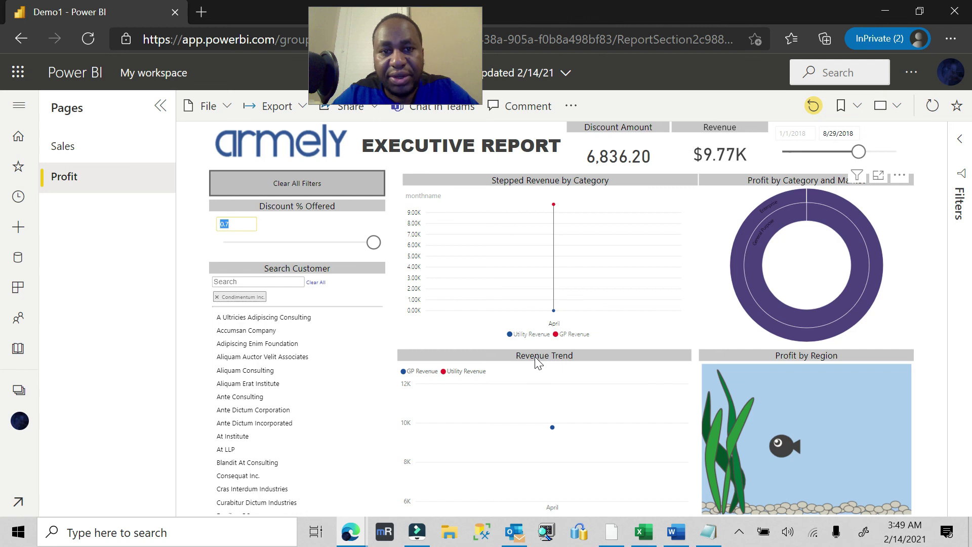
Step: Trigger the Clear All Filters button to reset the report to its bookmarked defaults
left_click(300, 192)
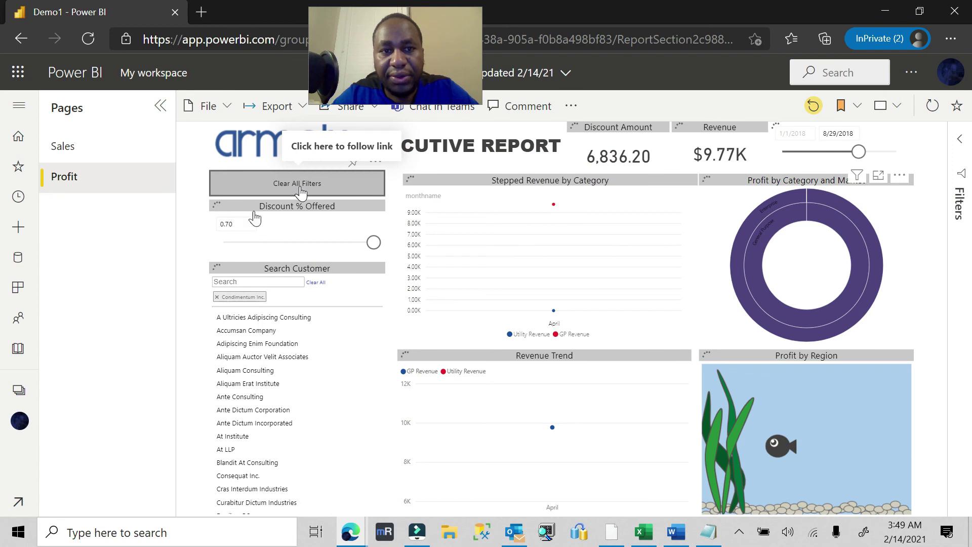